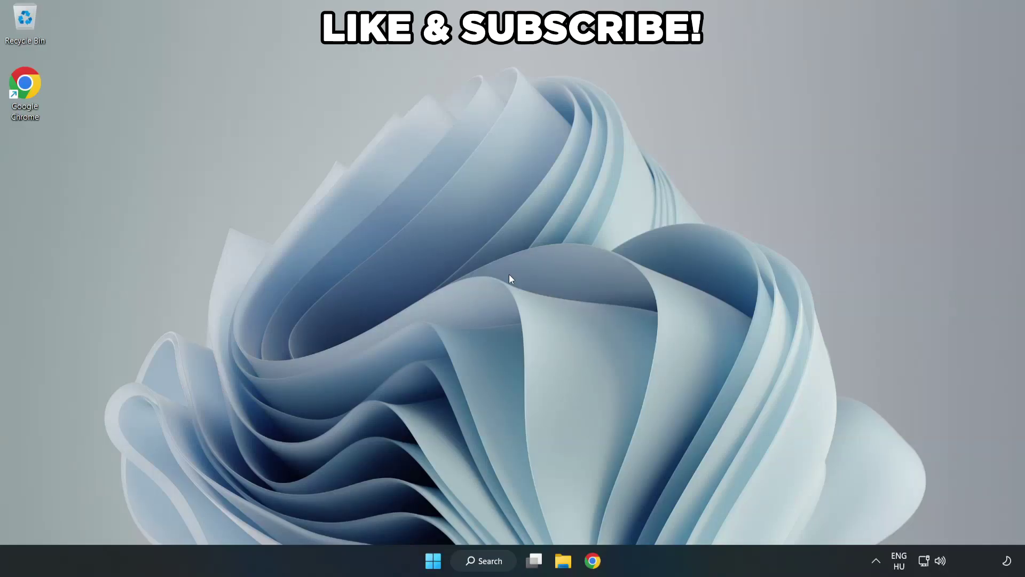
# Search 'edit power plan' and open the Balanced plan's Edit Plan Settings page
pyautogui.click(492, 565)
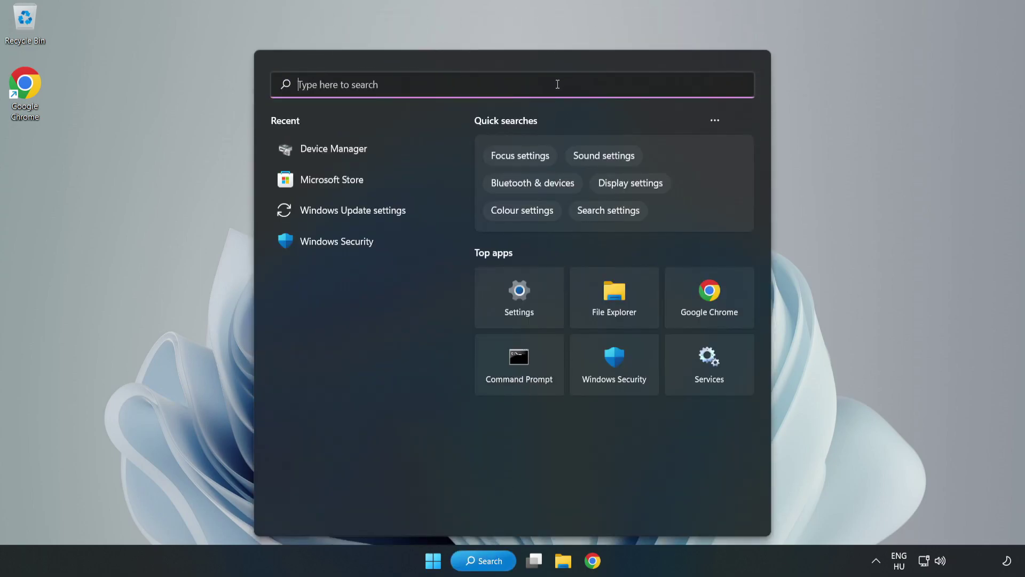
pyautogui.write('edit ')
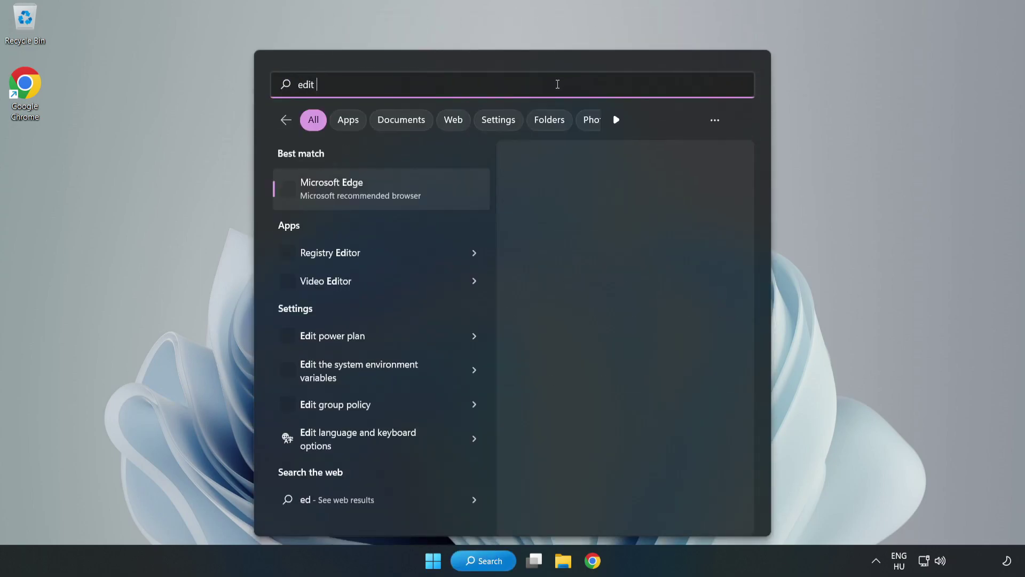
pyautogui.write('power pla')
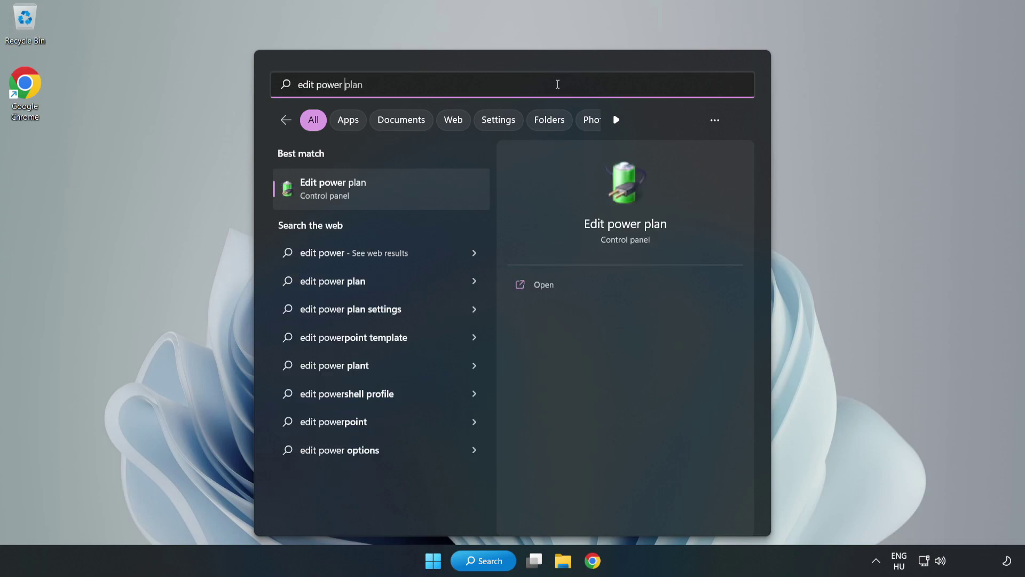
pyautogui.write('n')
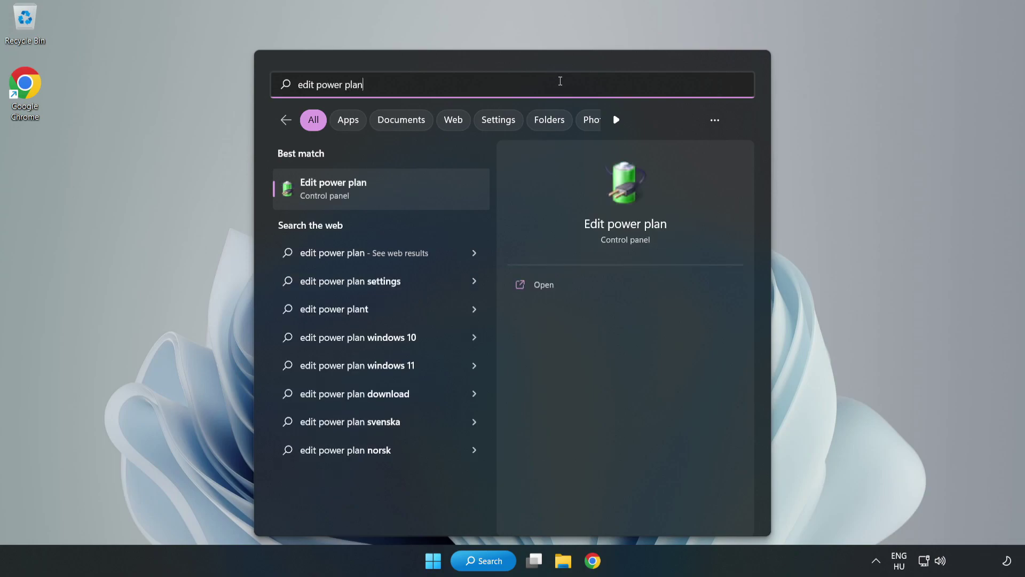
pyautogui.click(387, 193)
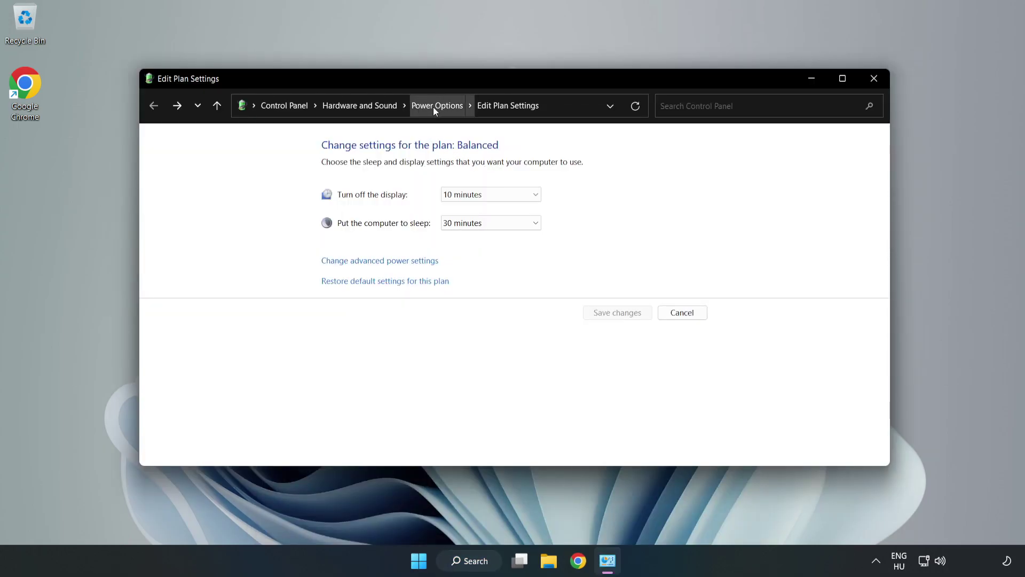
# Switch the active power plan from Balanced to High performance, then close Control Panel
pyautogui.click(434, 107)
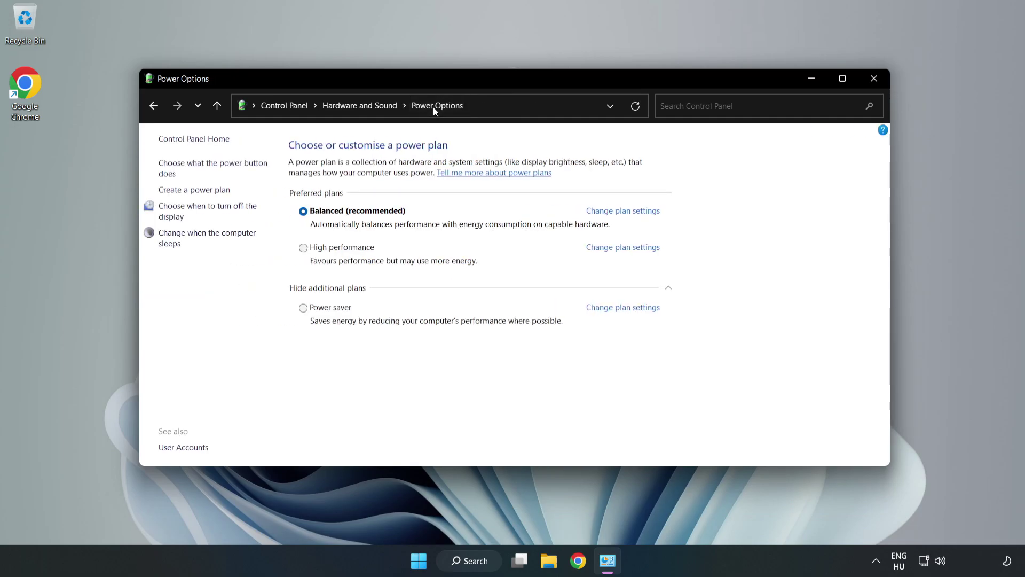
pyautogui.click(337, 250)
pyautogui.click(871, 86)
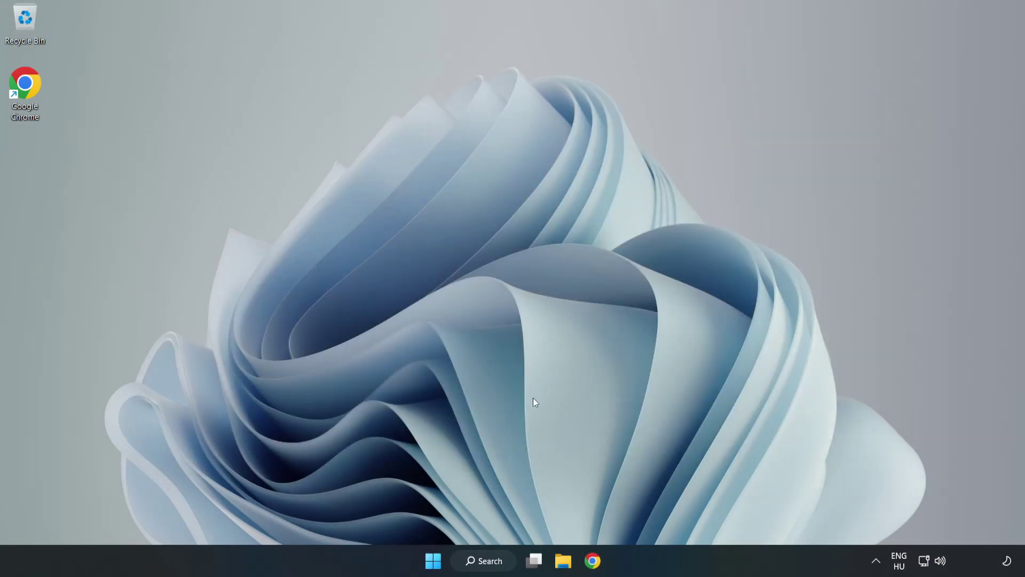
# Search 'device manager' and launch Device Manager
pyautogui.click(497, 562)
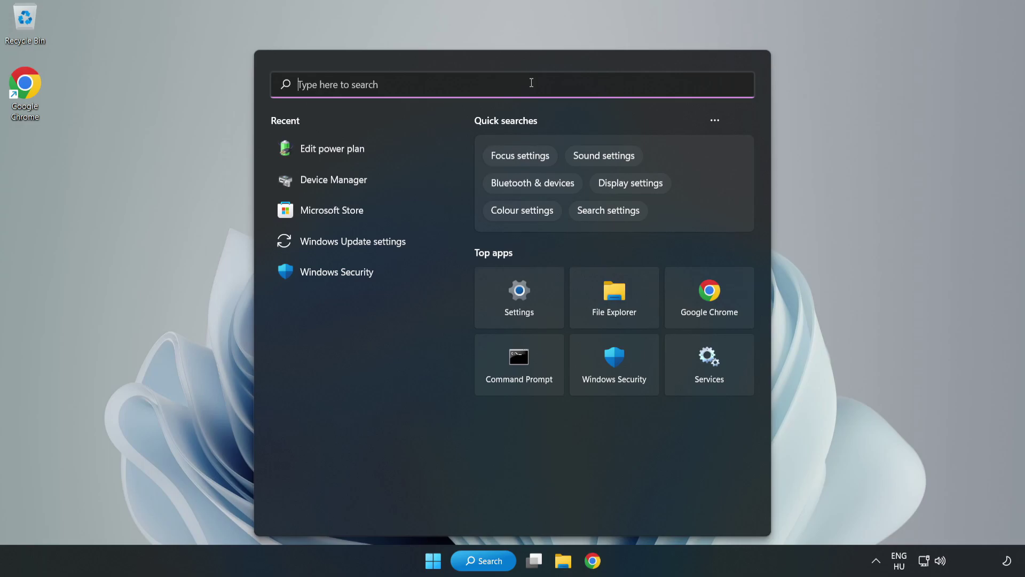
pyautogui.write('device mana')
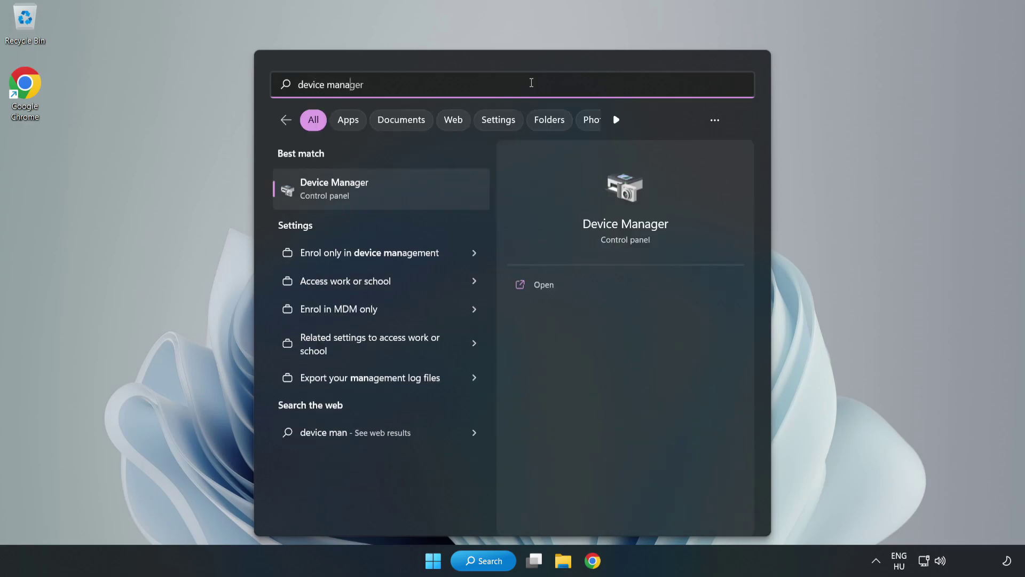
pyautogui.write('ger')
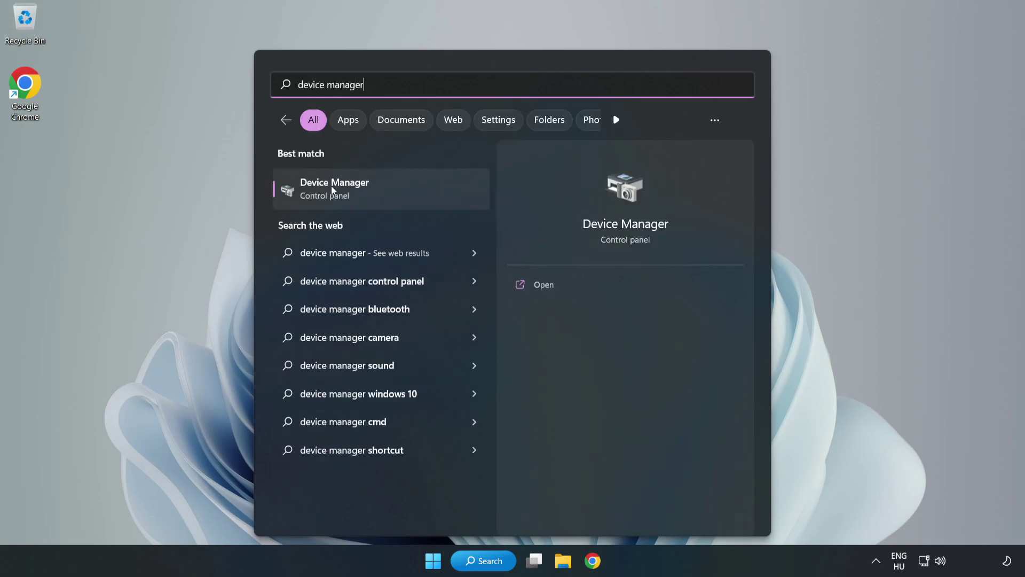
pyautogui.click(373, 191)
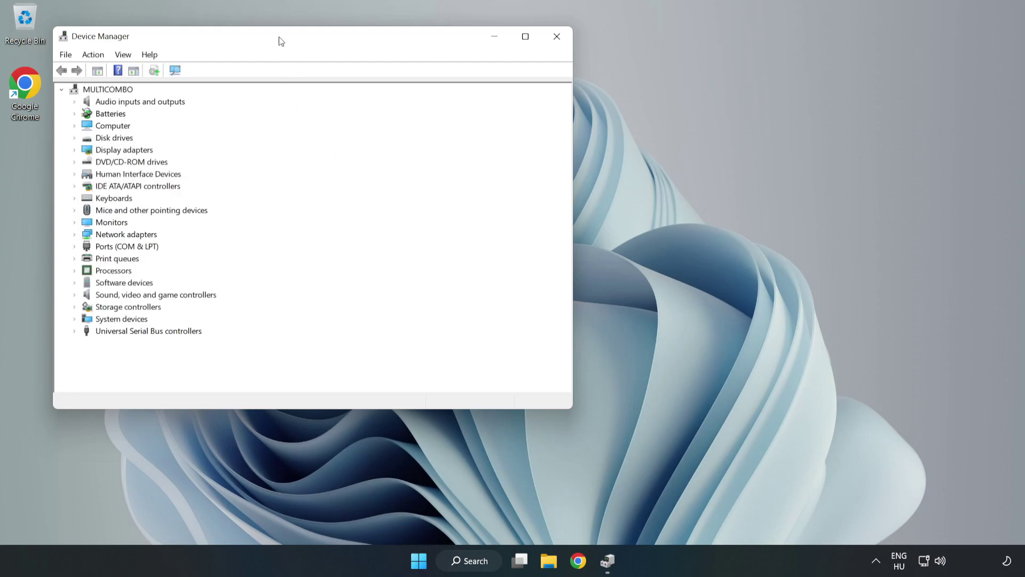
# Expand Display adapters and start the Update driver wizard for VMware SVGA 3D
pyautogui.moveTo(281, 40); pyautogui.dragTo(472, 103)
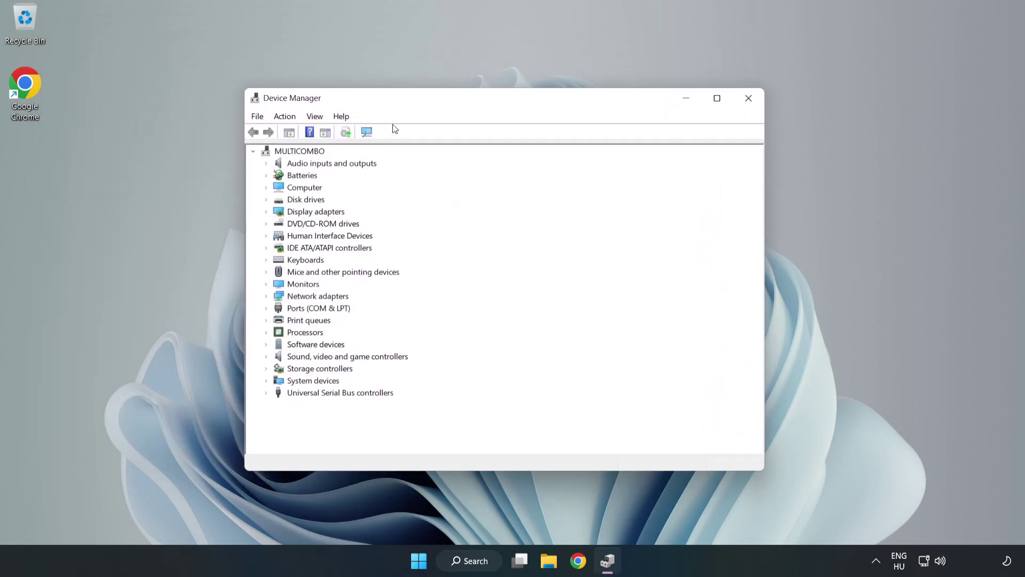
pyautogui.click(291, 213)
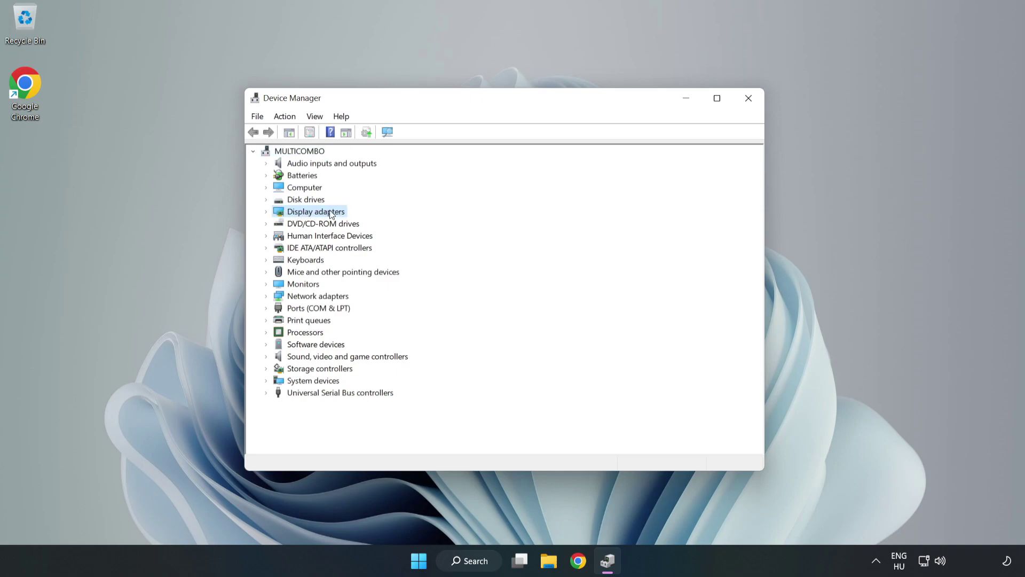
pyautogui.click(267, 213)
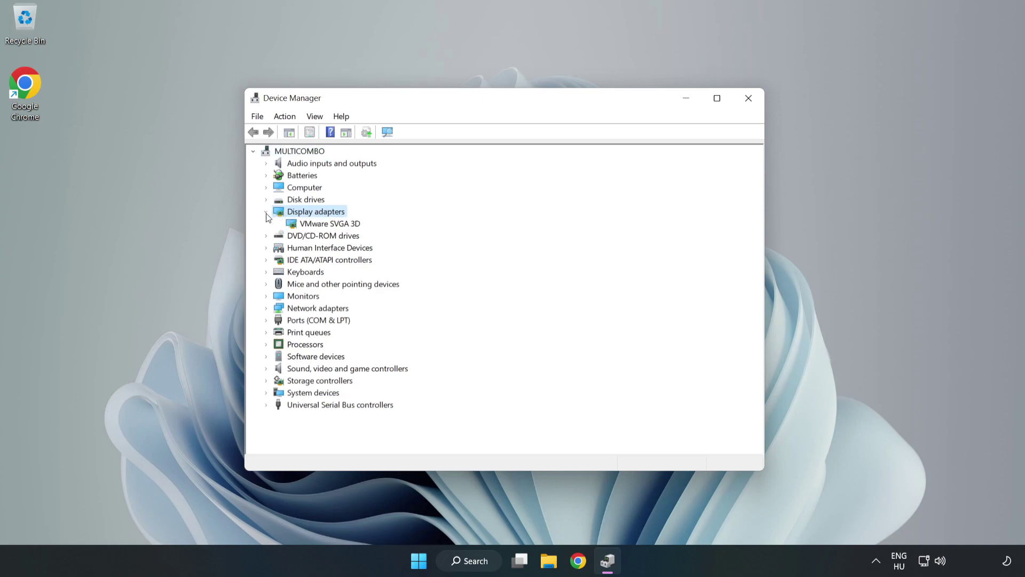
pyautogui.click(300, 224)
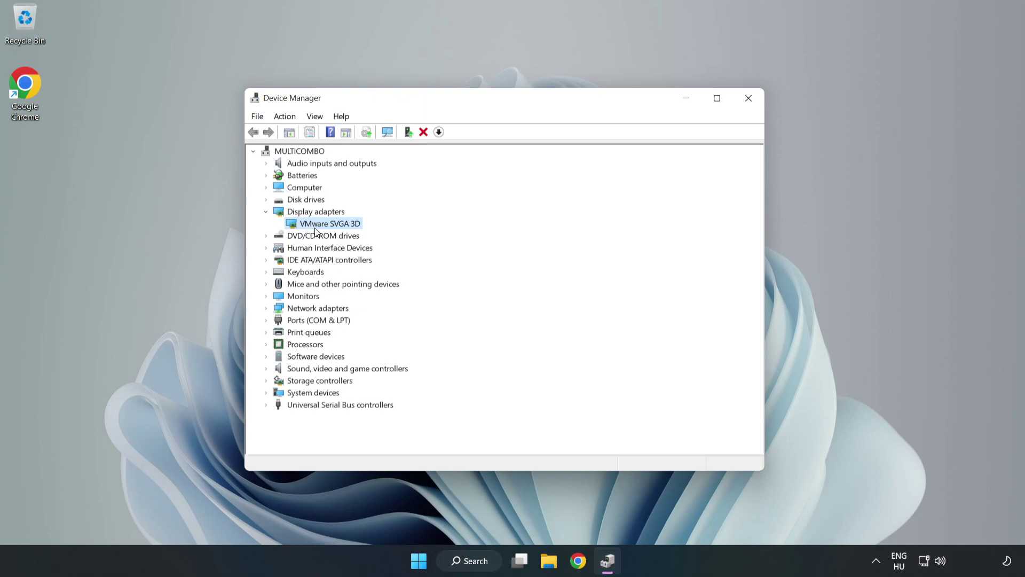
pyautogui.rightClick(327, 224)
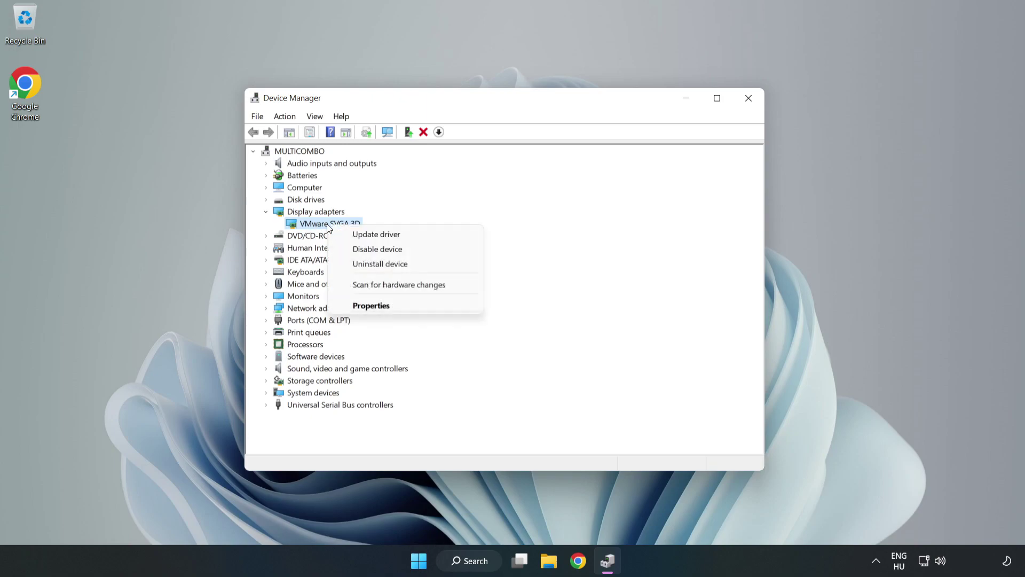
pyautogui.click(387, 238)
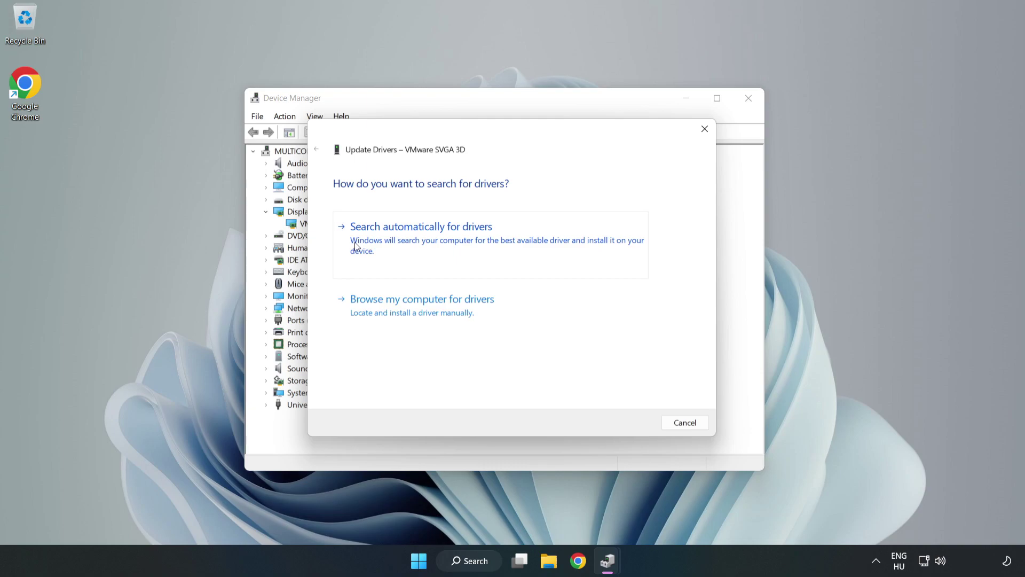
# Search automatically for a VMware SVGA 3D driver, confirm the best one is installed, close Device Manager
pyautogui.click(423, 241)
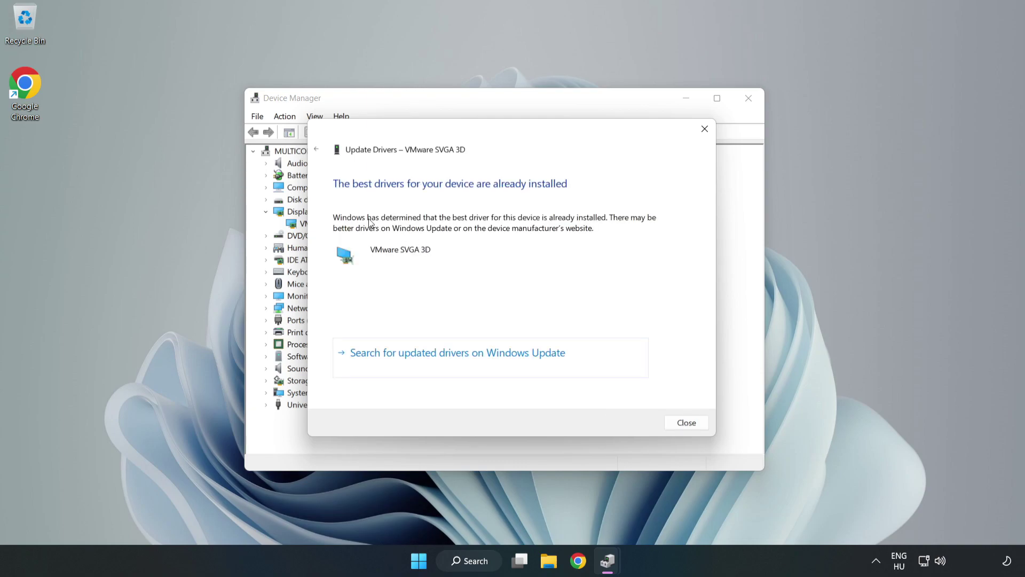
pyautogui.click(689, 423)
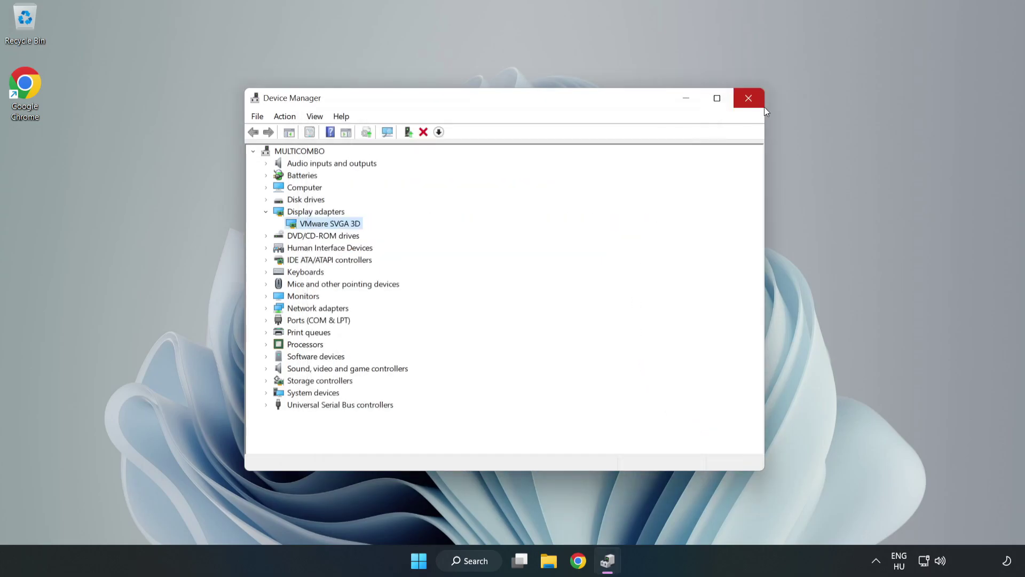
pyautogui.click(749, 98)
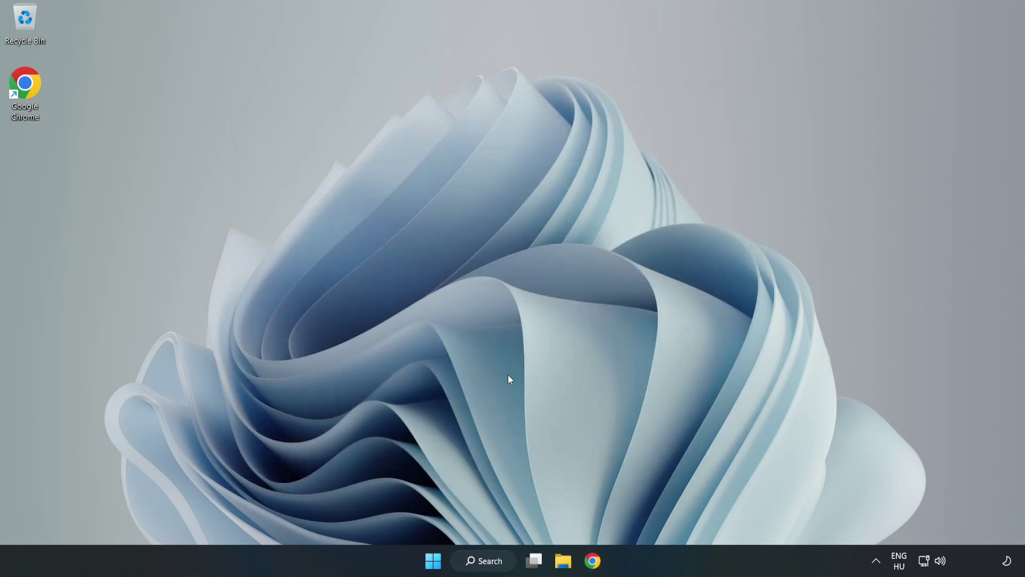
# Search 'game mode' and open the Game Mode page in Settings
pyautogui.click(496, 564)
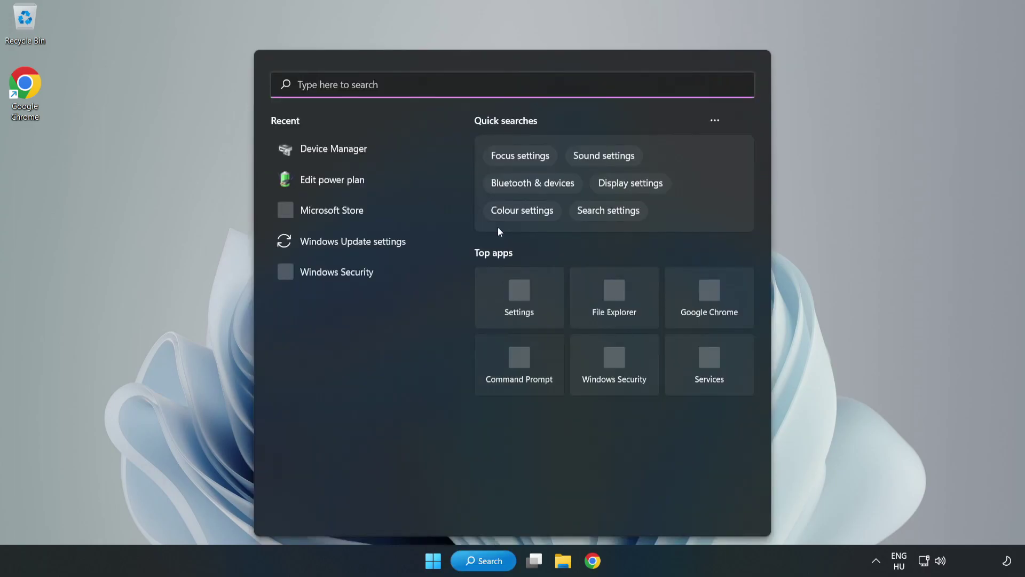
pyautogui.write('game mode')
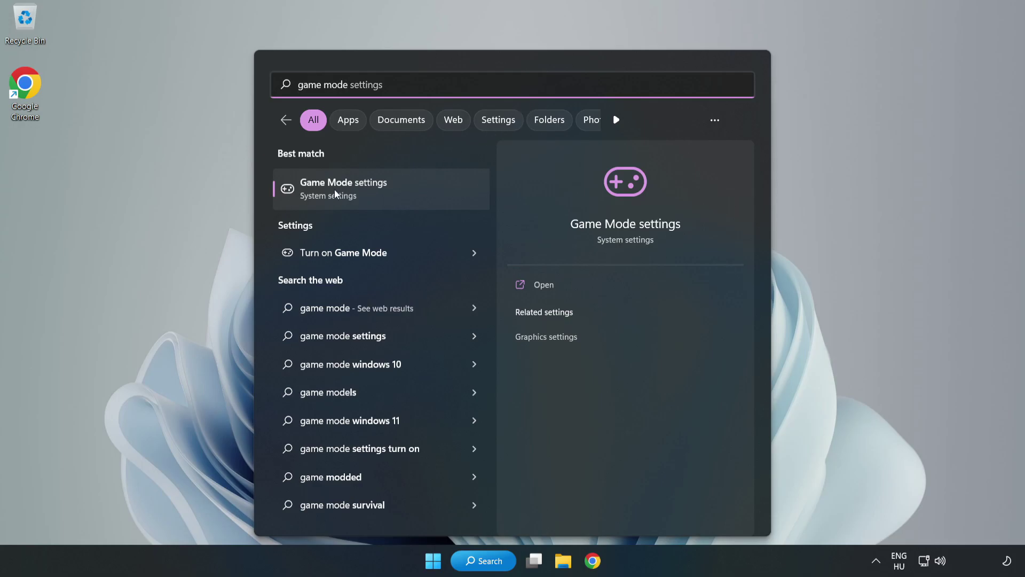
pyautogui.click(367, 193)
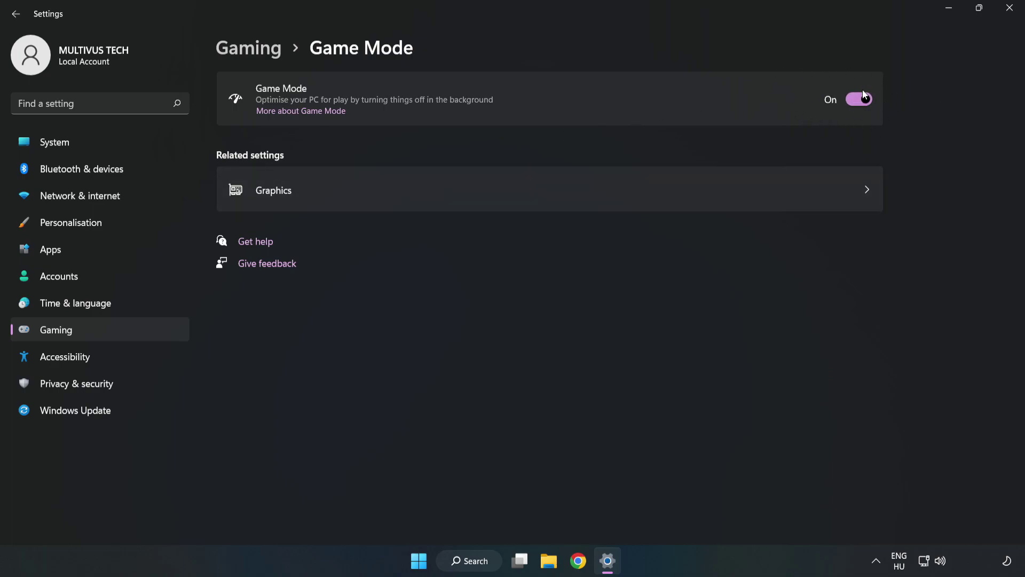
# Turn off opening Xbox Game Bar with a controller button, then close Settings
pyautogui.click(261, 57)
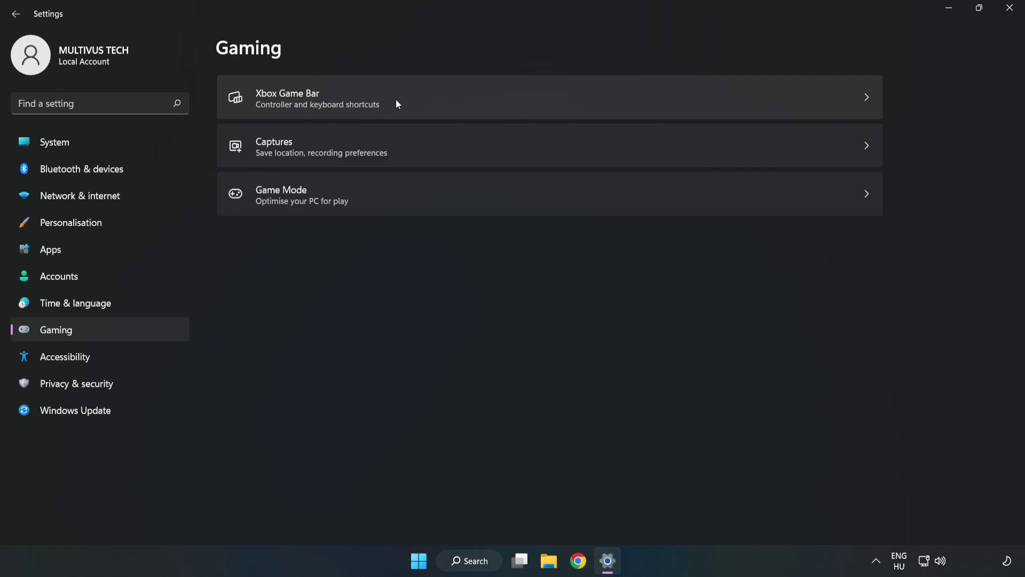
pyautogui.click(435, 99)
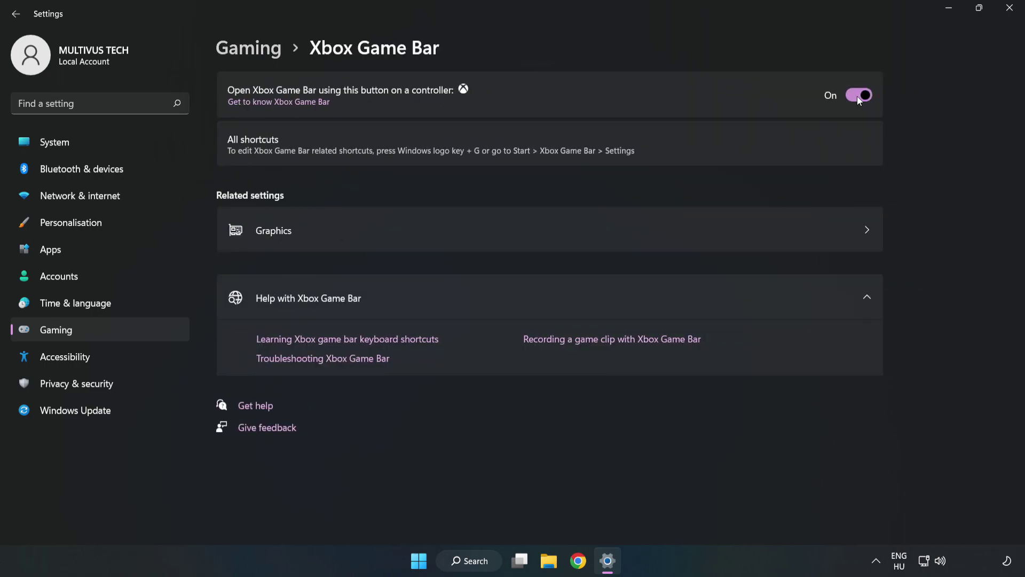
pyautogui.click(859, 96)
pyautogui.click(1010, 16)
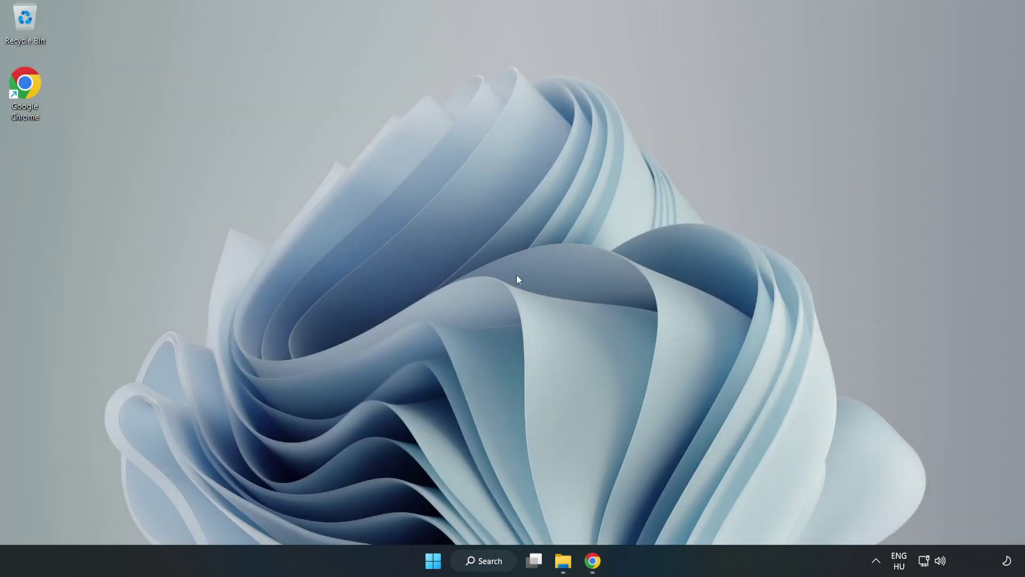
# Launch Task Manager from the Start button's Quick Link menu
pyautogui.rightClick(436, 565)
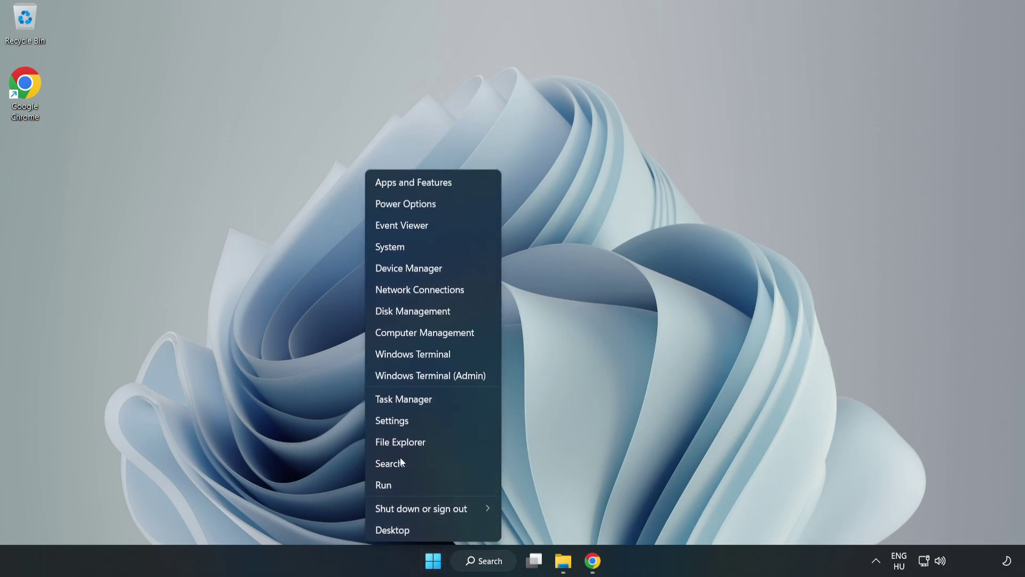
pyautogui.click(449, 400)
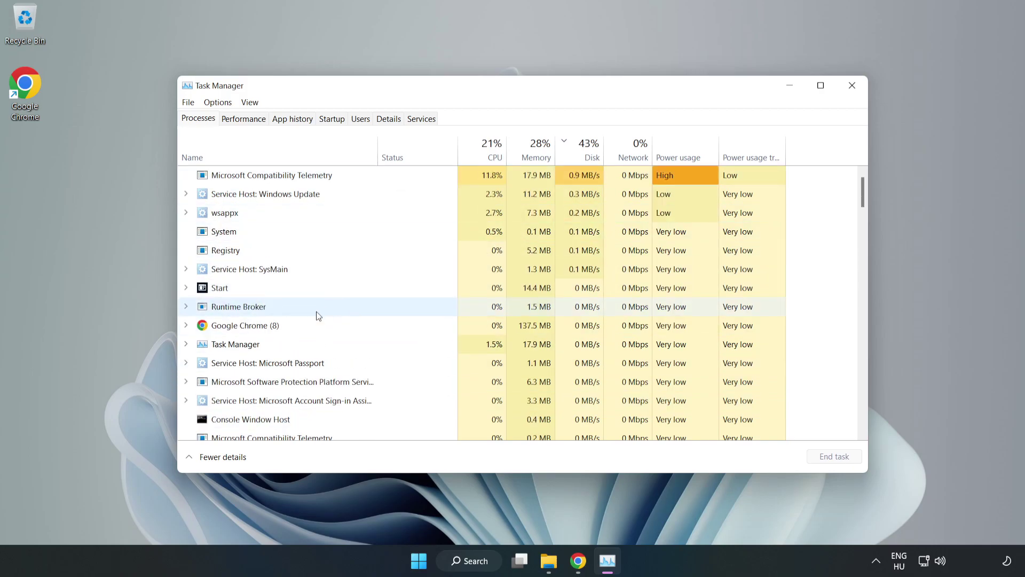
# End the Google Chrome (8) process group on the Processes tab
pyautogui.click(277, 328)
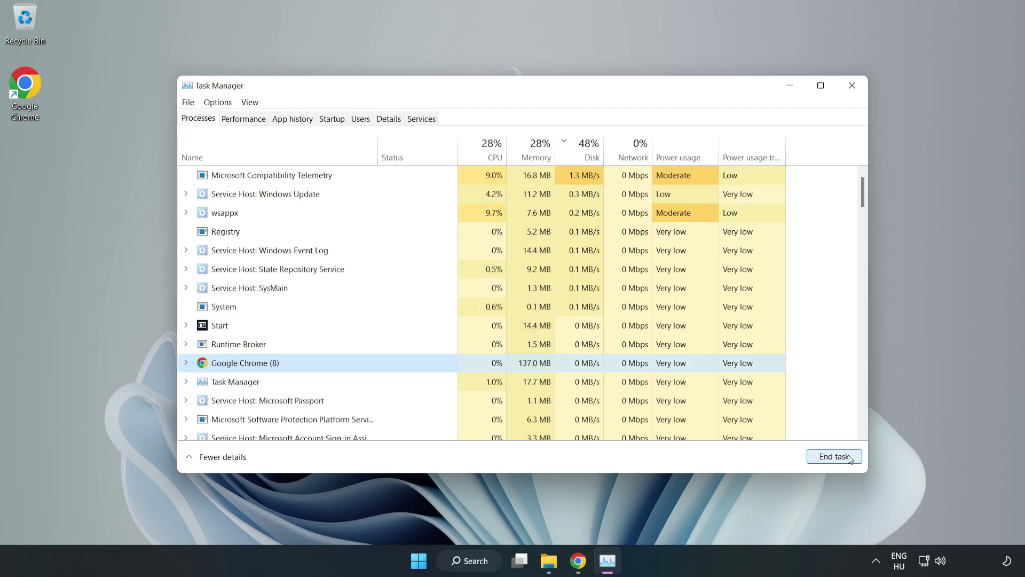
pyautogui.click(830, 460)
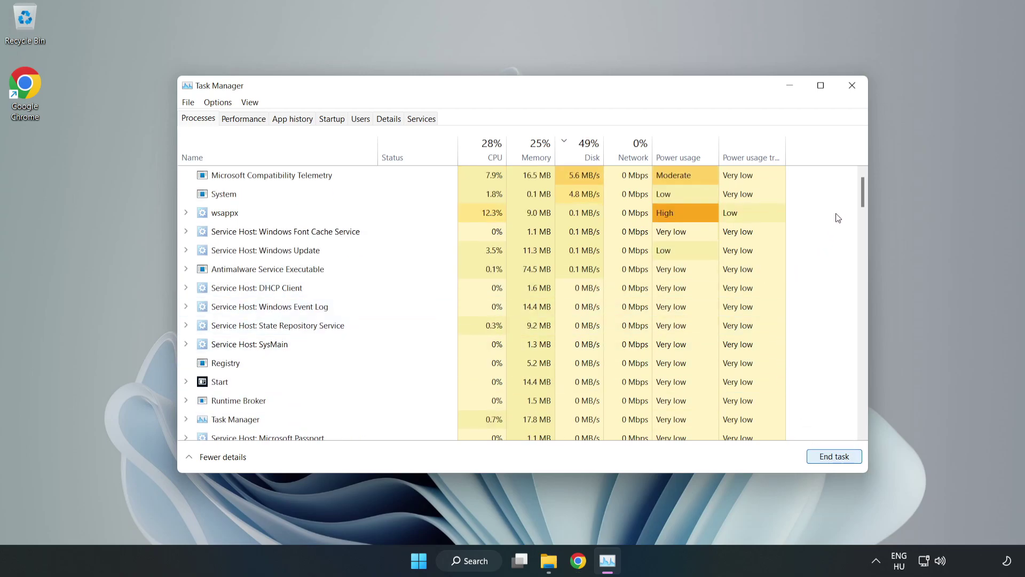
pyautogui.moveTo(866, 194)
pyautogui.mouseDown()
pyautogui.moveTo(864, 367)
pyautogui.moveTo(846, 202)
pyautogui.mouseUp()
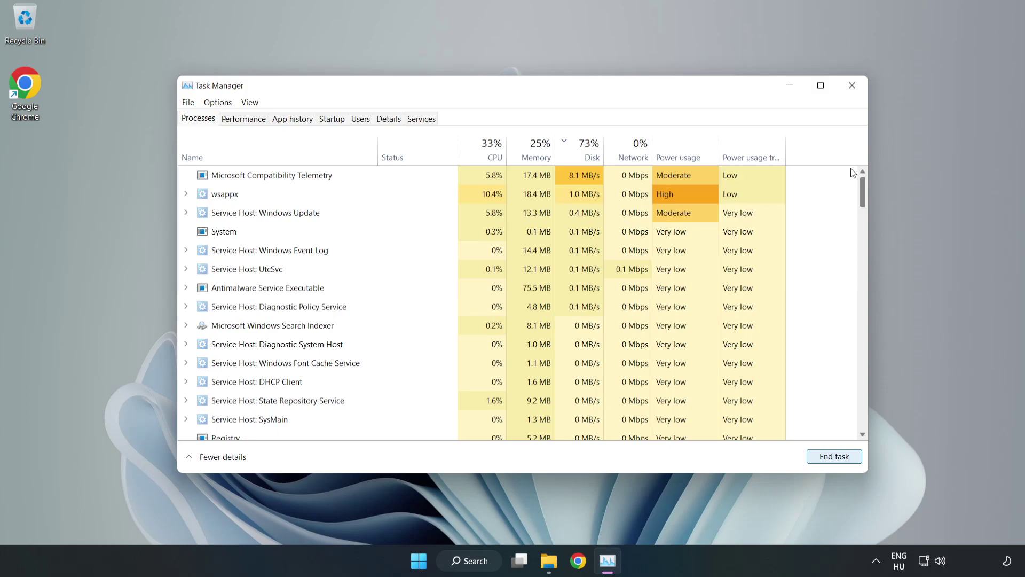
# Disable Cortana, Phone Link, Terminal and Xbox App Services at startup, then close Task Manager
pyautogui.click(332, 119)
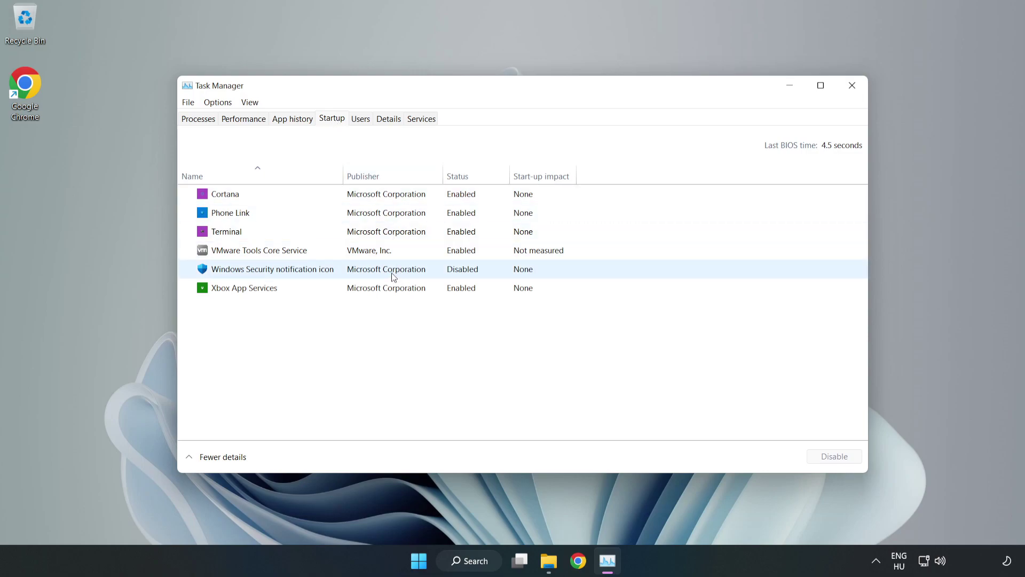
pyautogui.click(386, 195)
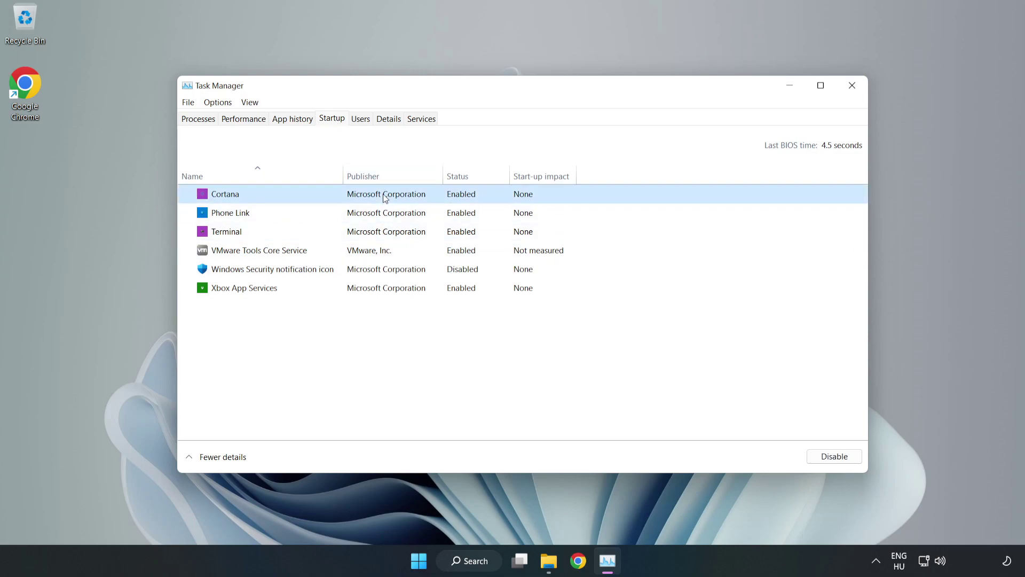
pyautogui.click(824, 462)
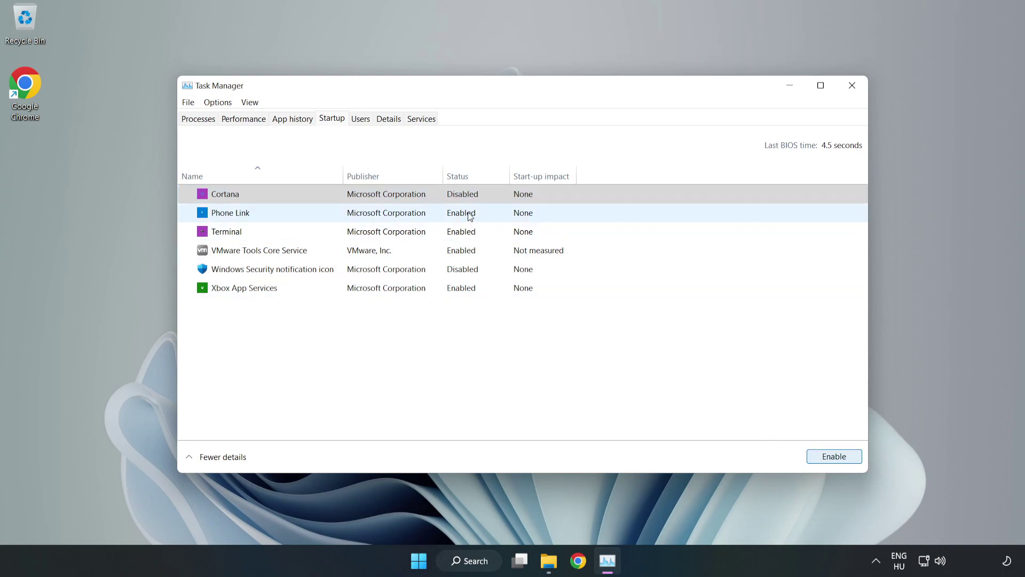
pyautogui.click(468, 216)
pyautogui.click(828, 459)
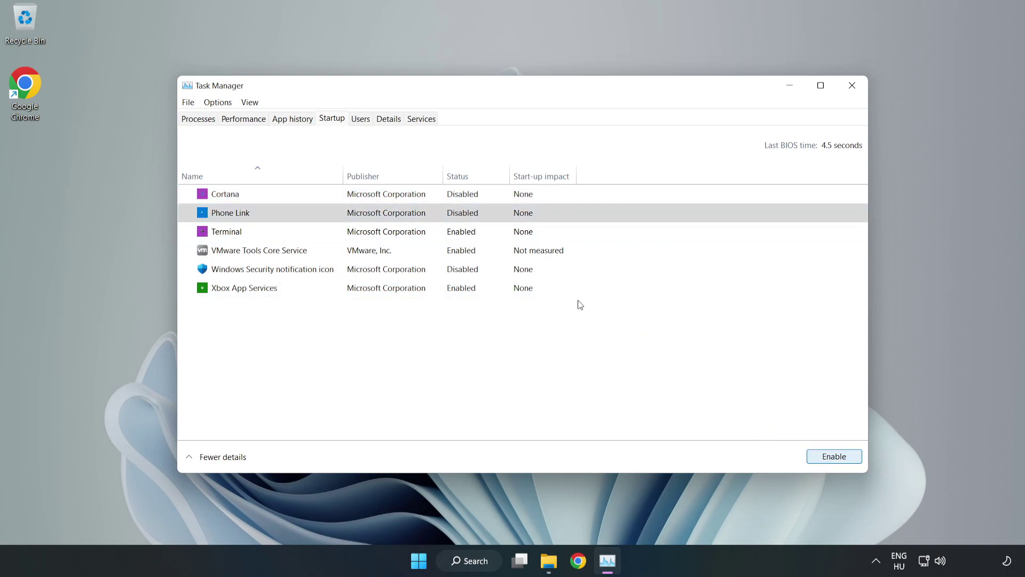
pyautogui.click(472, 235)
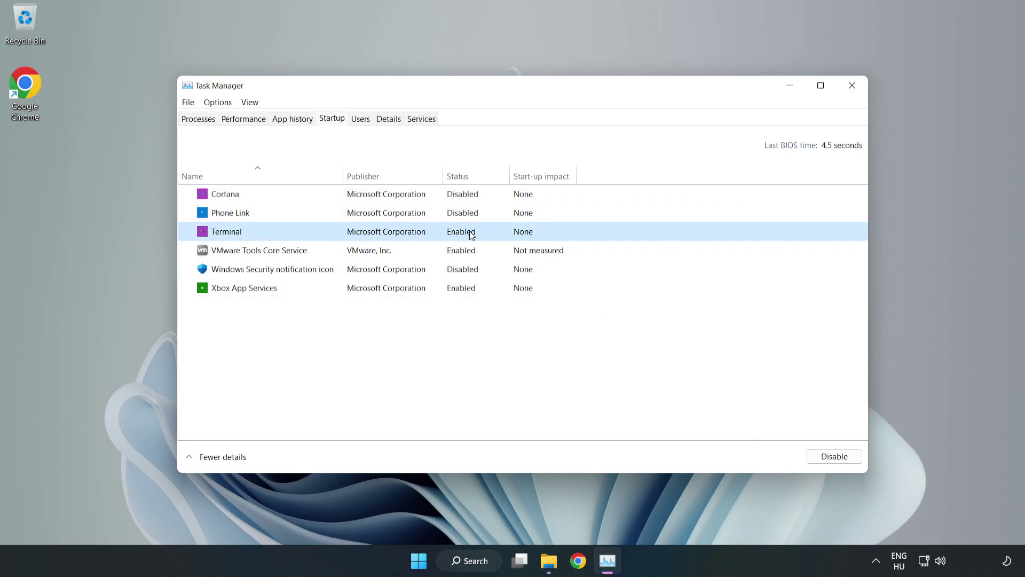
pyautogui.click(839, 458)
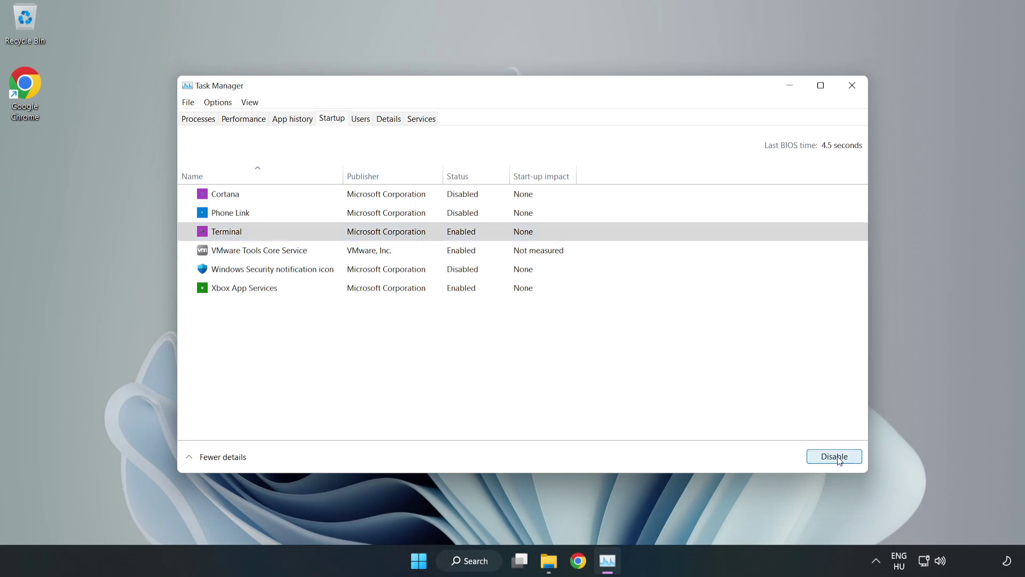
pyautogui.click(352, 289)
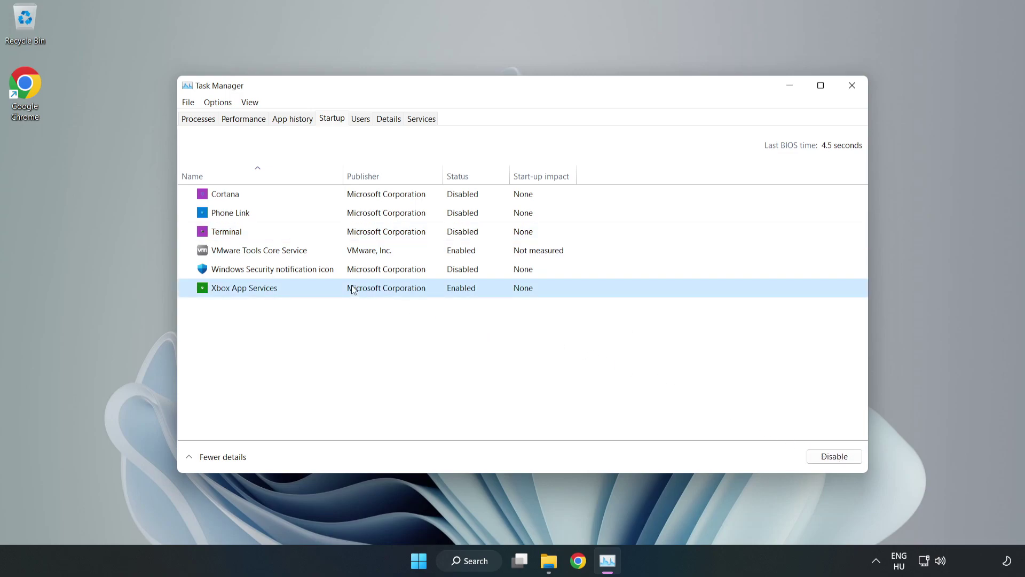
pyautogui.click(815, 460)
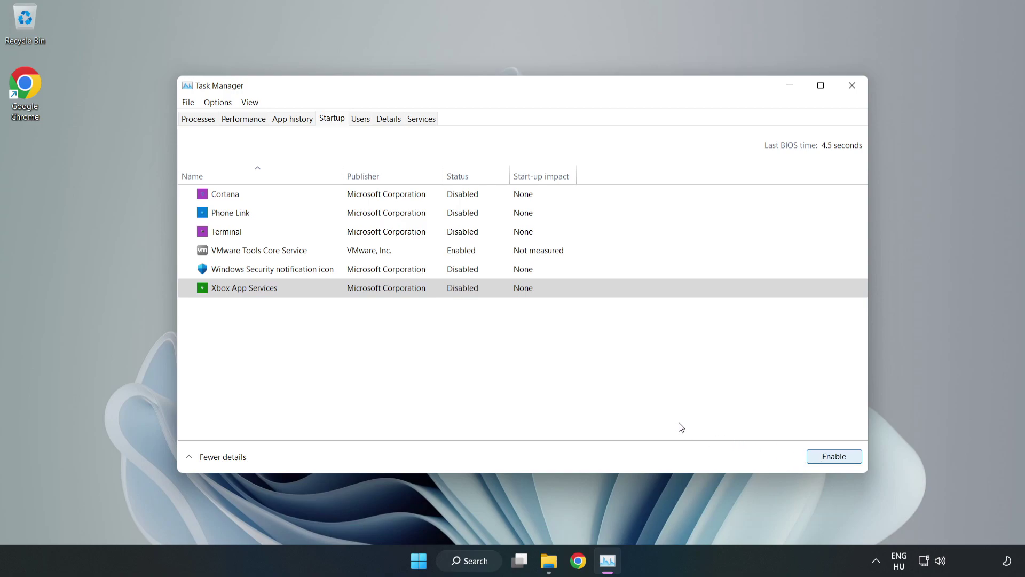
pyautogui.click(852, 92)
# Close Task Manager, run a Windows Update check that reports up to date, then close Settings
pyautogui.click(852, 91)
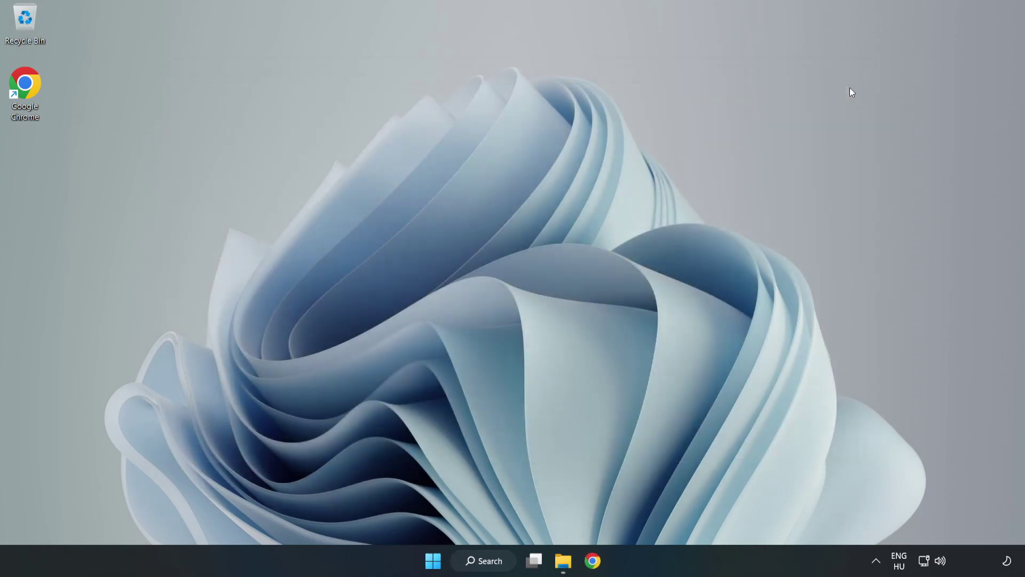
pyautogui.click(489, 564)
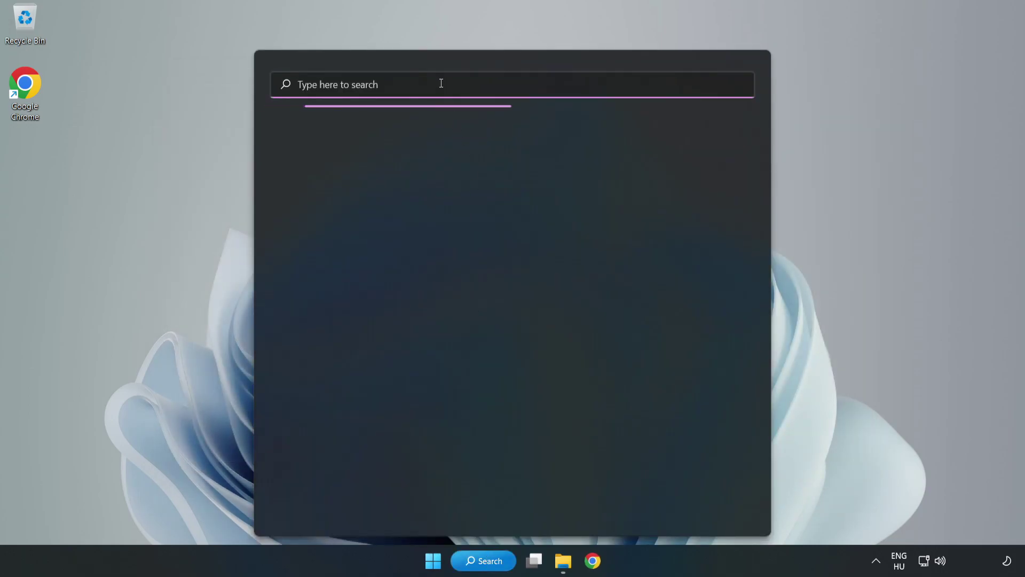
pyautogui.write('update')
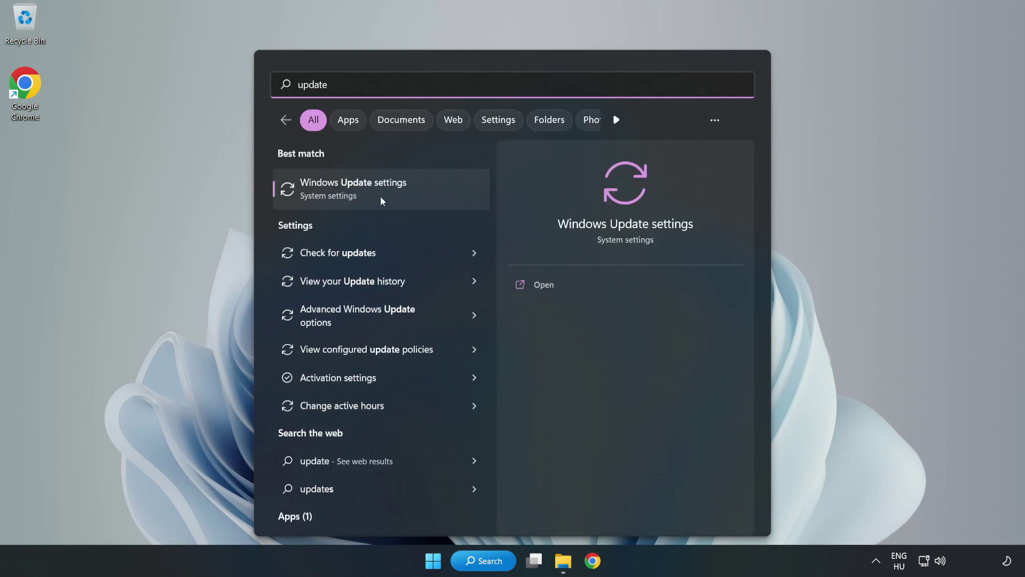
pyautogui.click(418, 202)
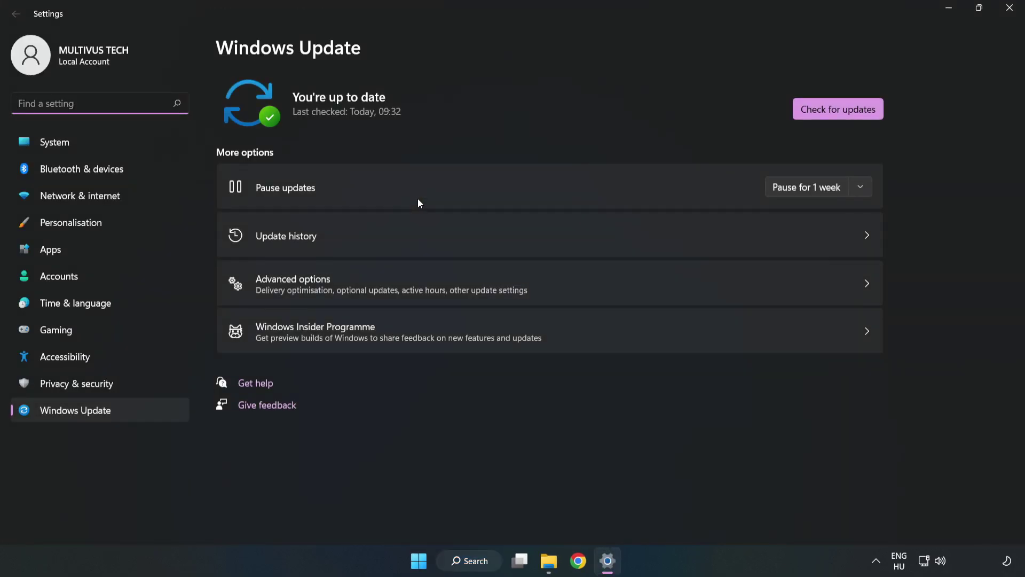
pyautogui.click(824, 113)
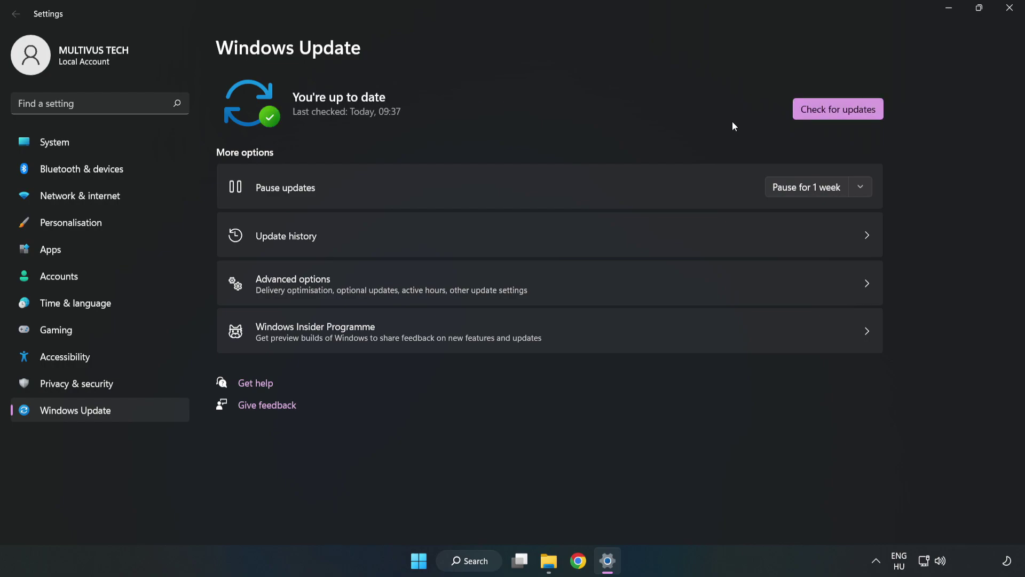
pyautogui.click(1007, 13)
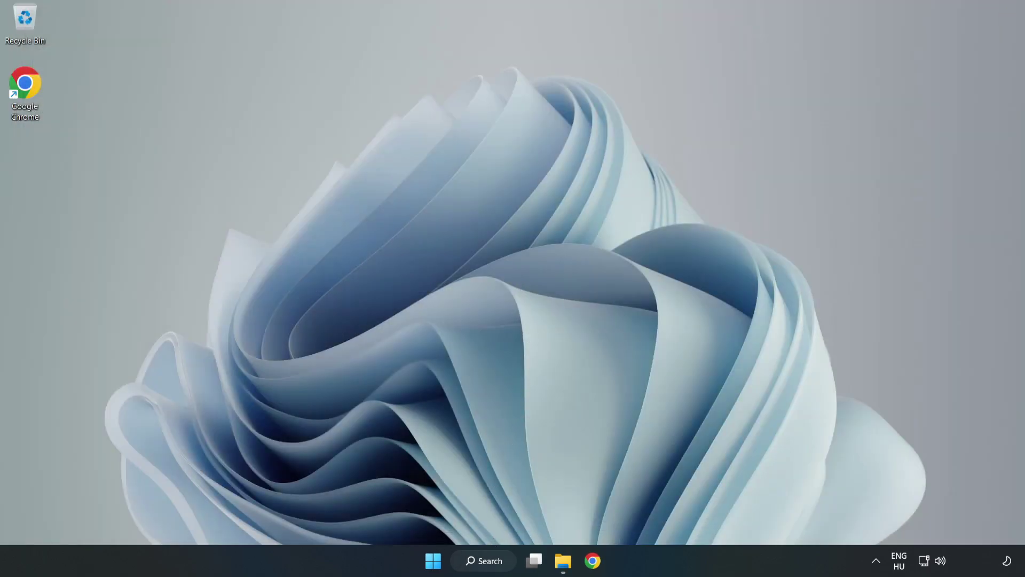
# Launch regedit and navigate to HKEY_CURRENT_USER\System\GameConfigStore
pyautogui.click(501, 566)
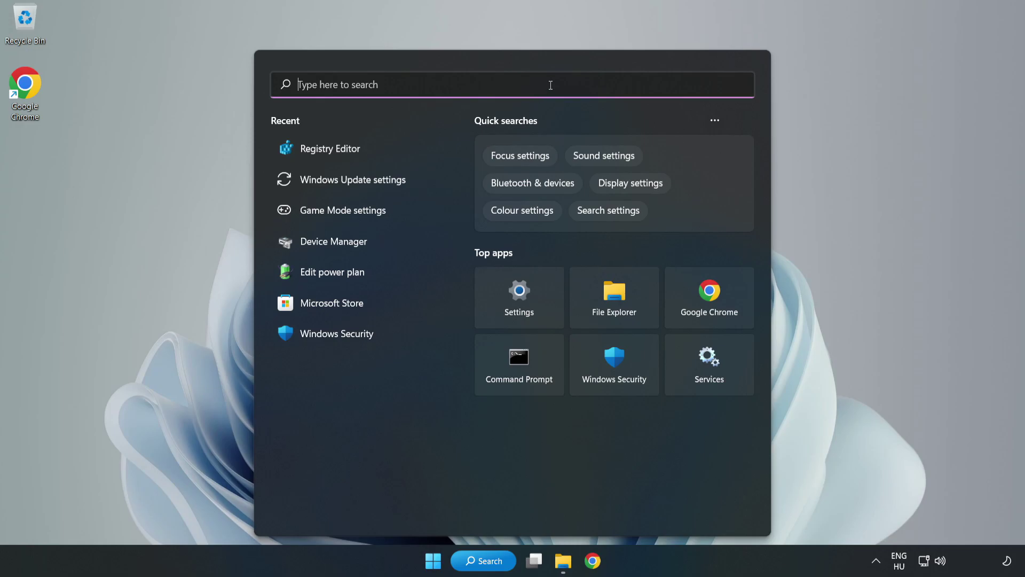
pyautogui.write('regedit')
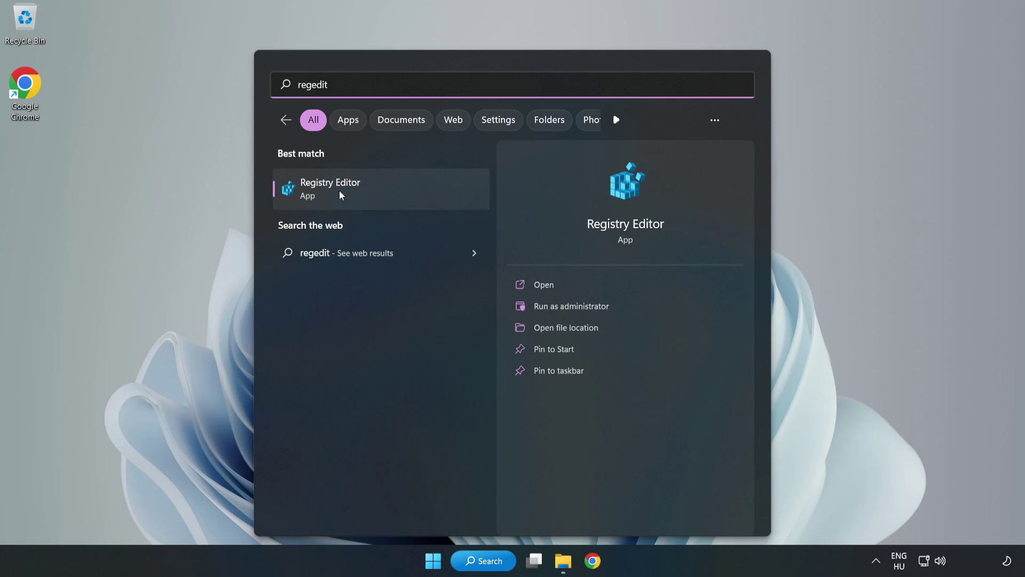
pyautogui.click(392, 190)
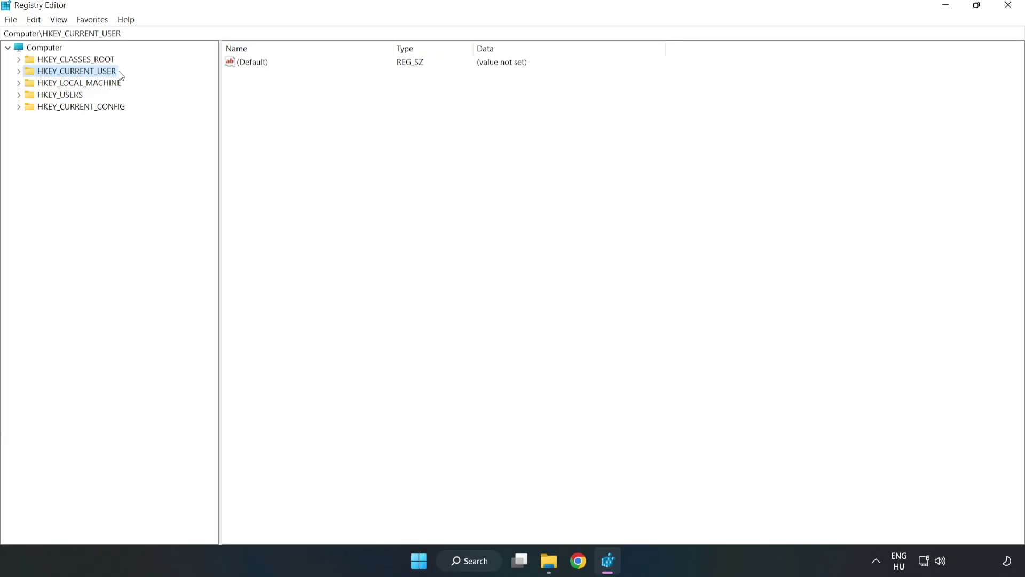
pyautogui.click(19, 73)
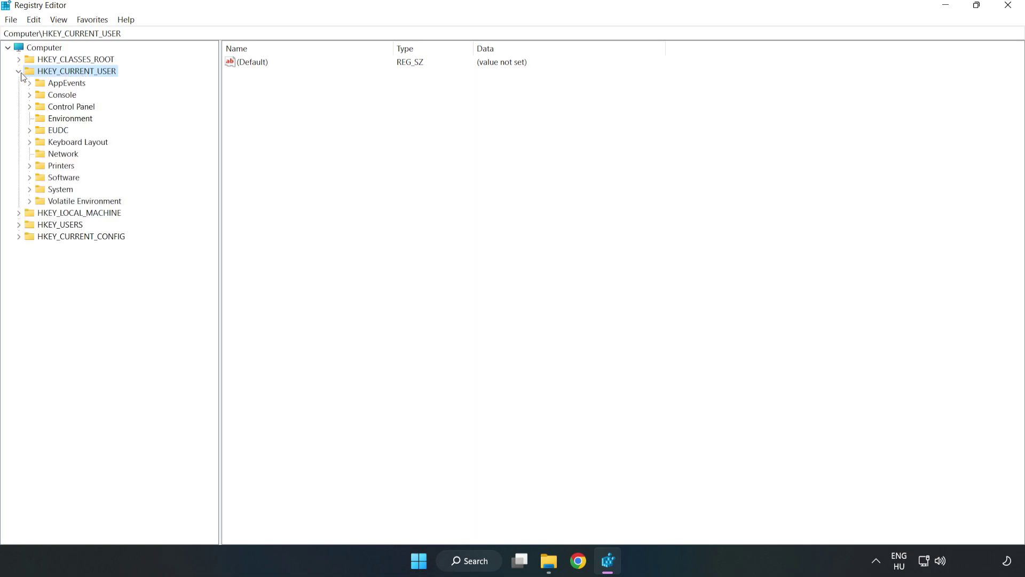
pyautogui.click(29, 190)
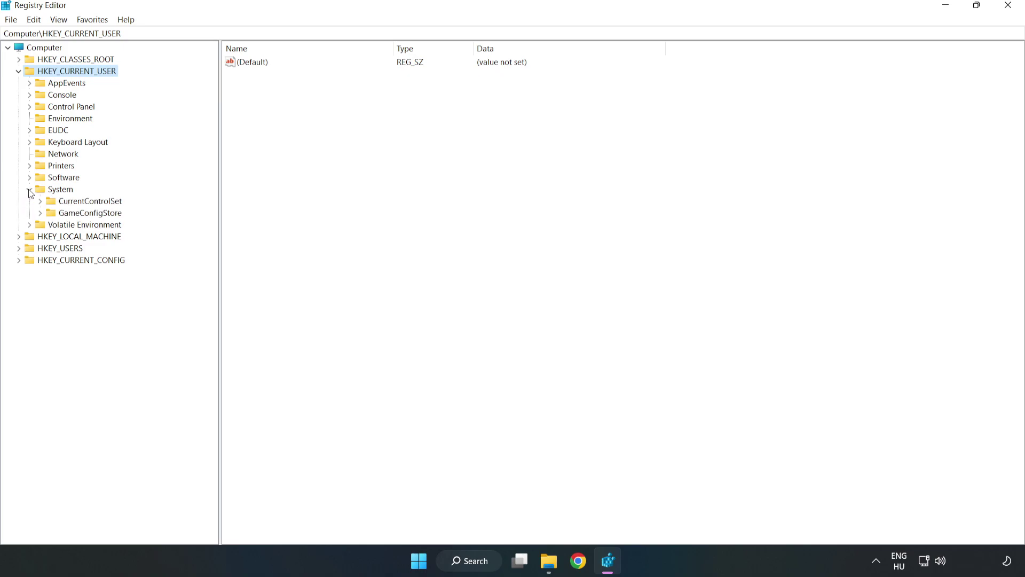
pyautogui.click(86, 218)
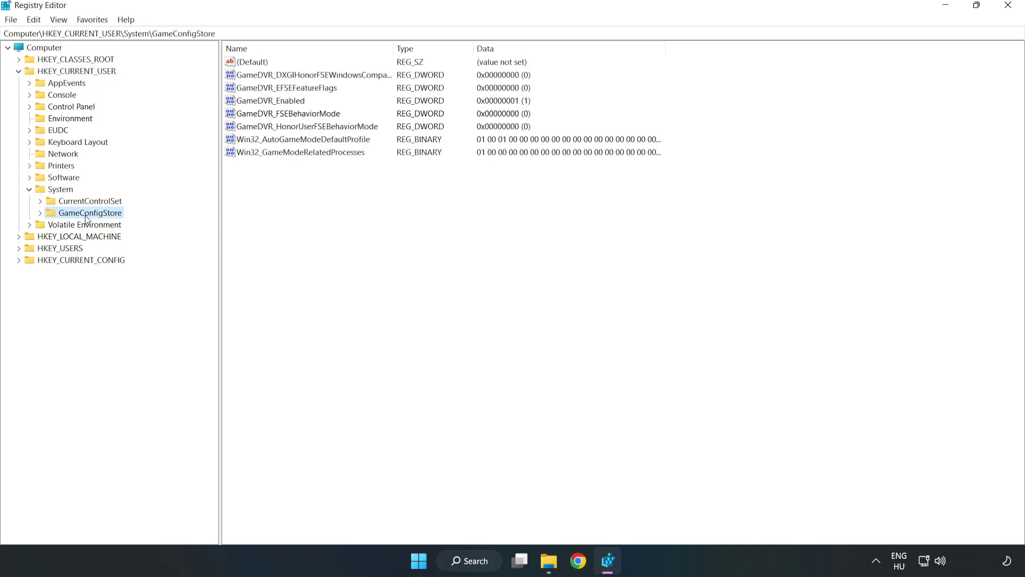
# Change the GameDVR_Enabled value data from 1 to 0
pyautogui.click(254, 102)
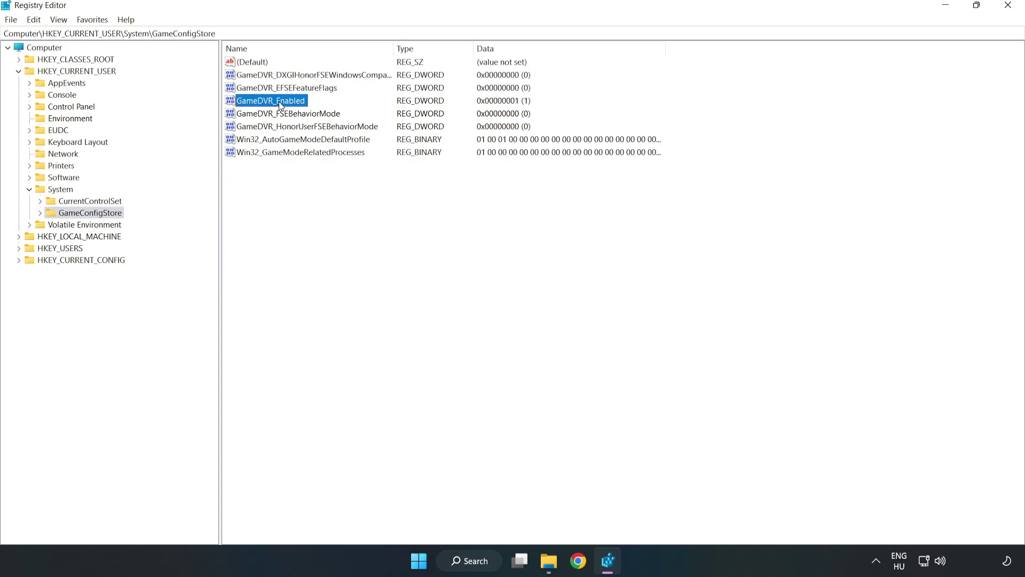
pyautogui.rightClick(280, 105)
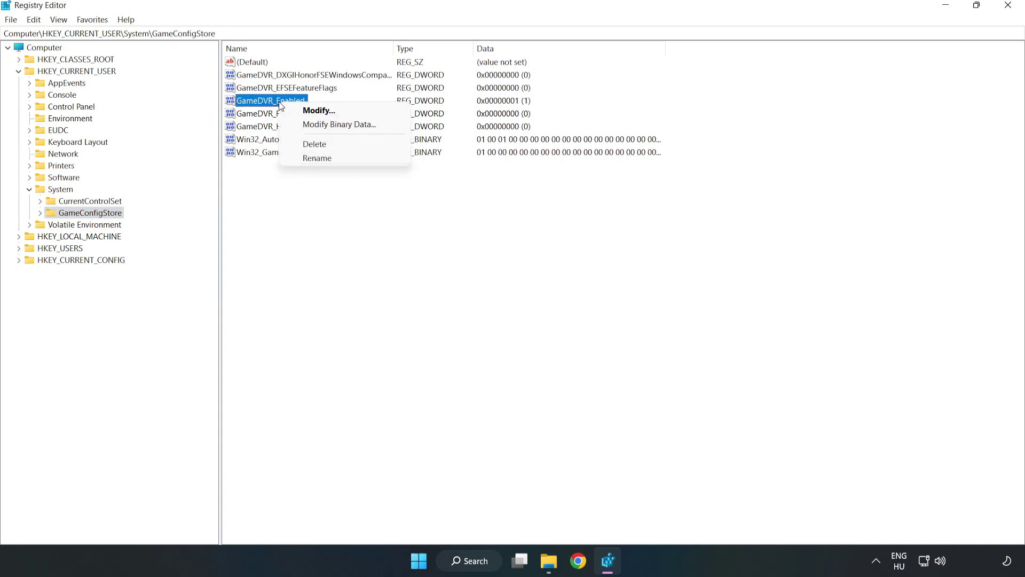
pyautogui.click(326, 111)
pyautogui.moveTo(206, 68); pyautogui.dragTo(573, 215)
pyautogui.click(430, 277)
pyautogui.moveTo(430, 278); pyautogui.dragTo(355, 266)
pyautogui.write('0')
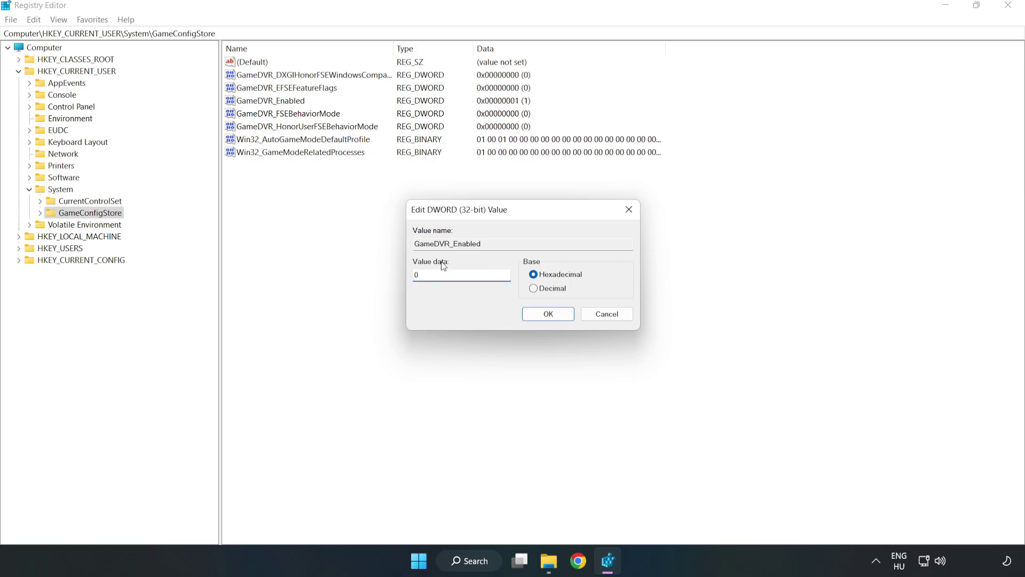
pyautogui.click(548, 315)
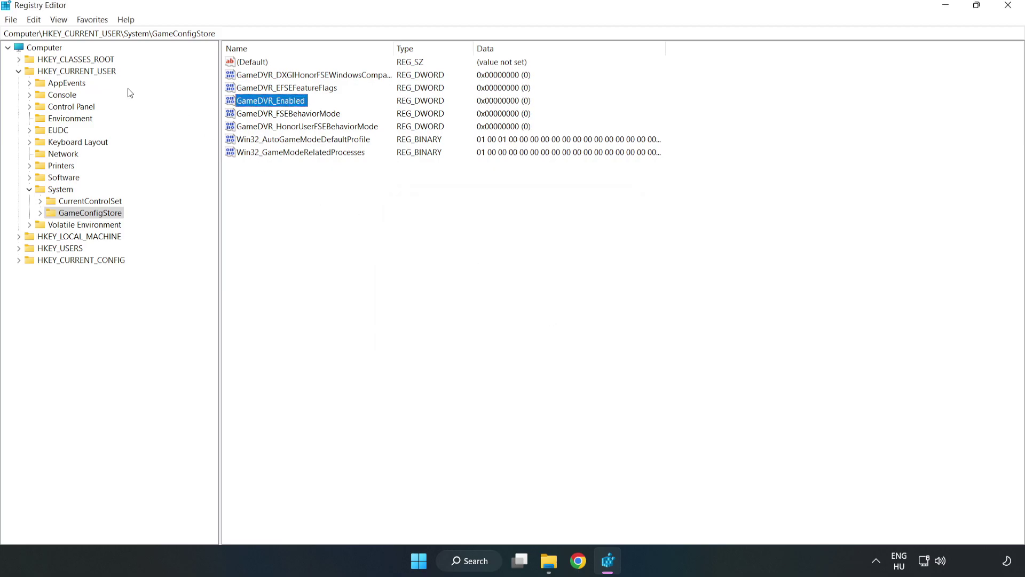
# Collapse HKEY_CURRENT_USER and expand HKEY_LOCAL_MACHINE\SOFTWARE\Microsoft\PolicyManager\default\ApplicationManagement
pyautogui.click(19, 72)
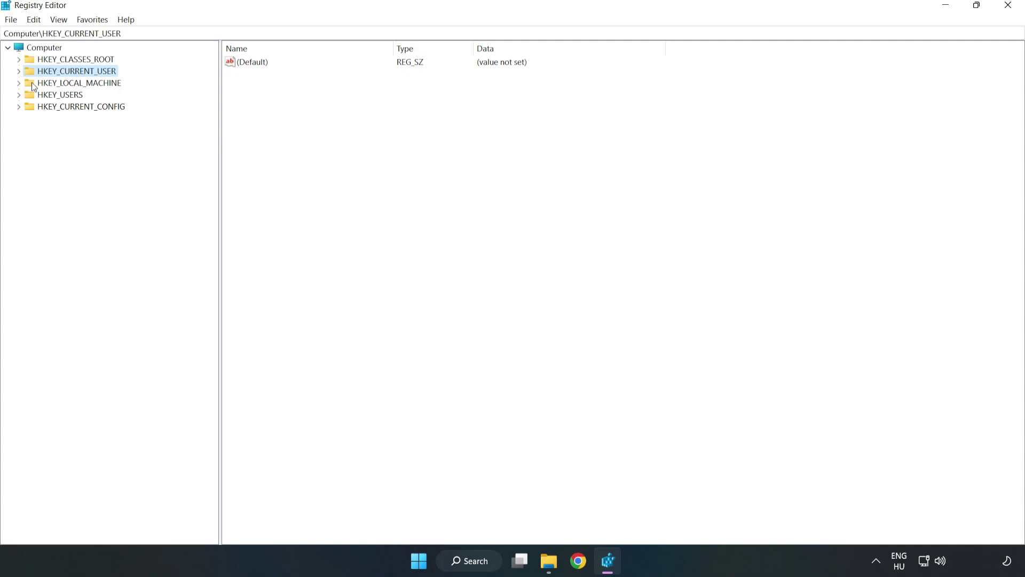
pyautogui.doubleClick(25, 85)
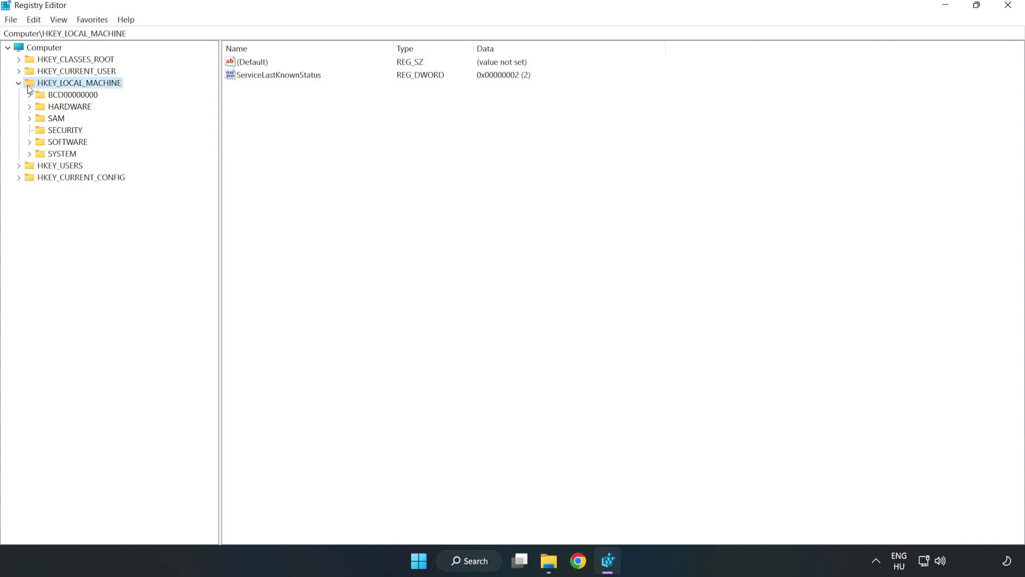
pyautogui.click(30, 142)
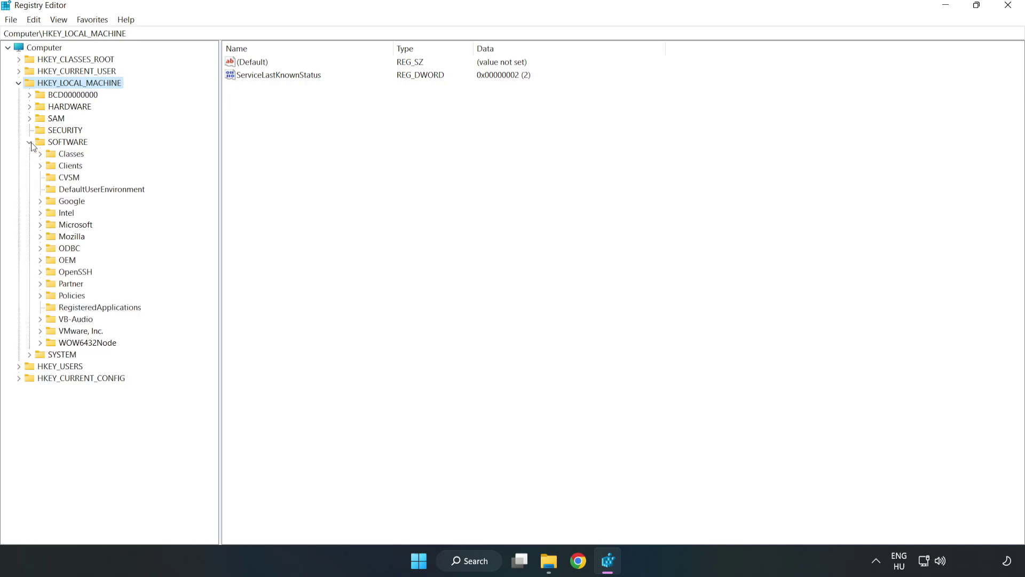
pyautogui.click(40, 224)
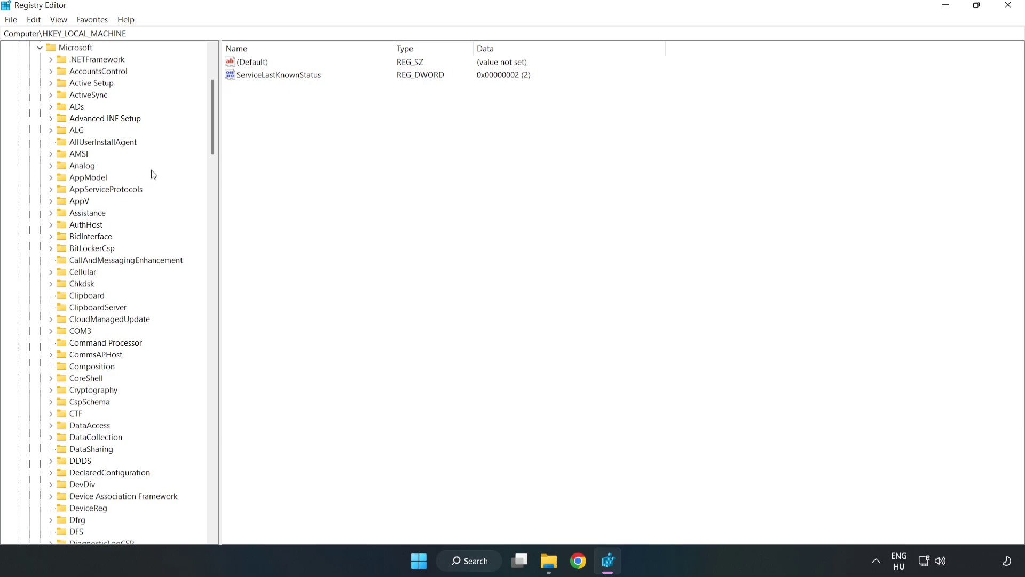
pyautogui.moveTo(210, 137); pyautogui.dragTo(234, 380)
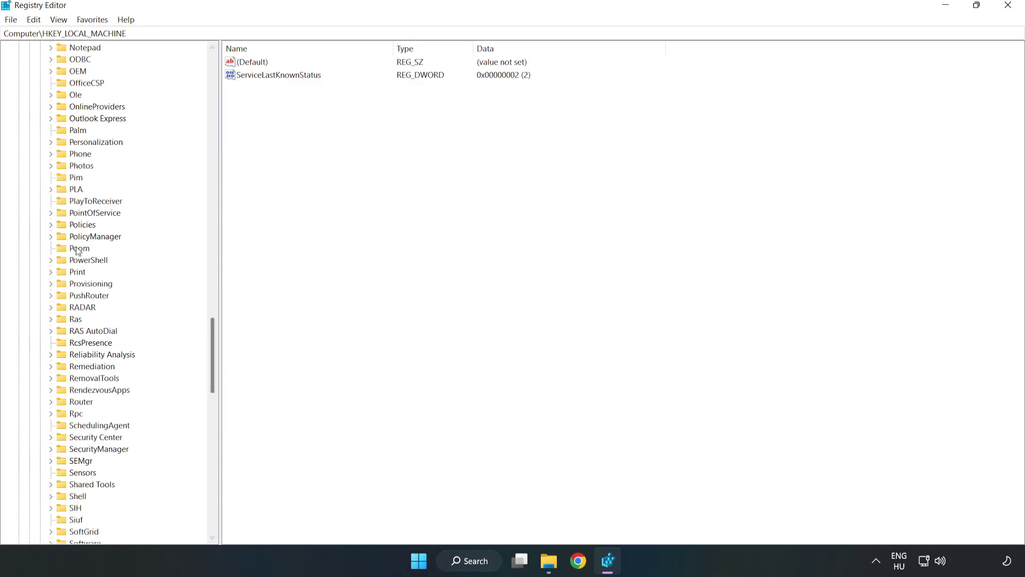
pyautogui.click(50, 237)
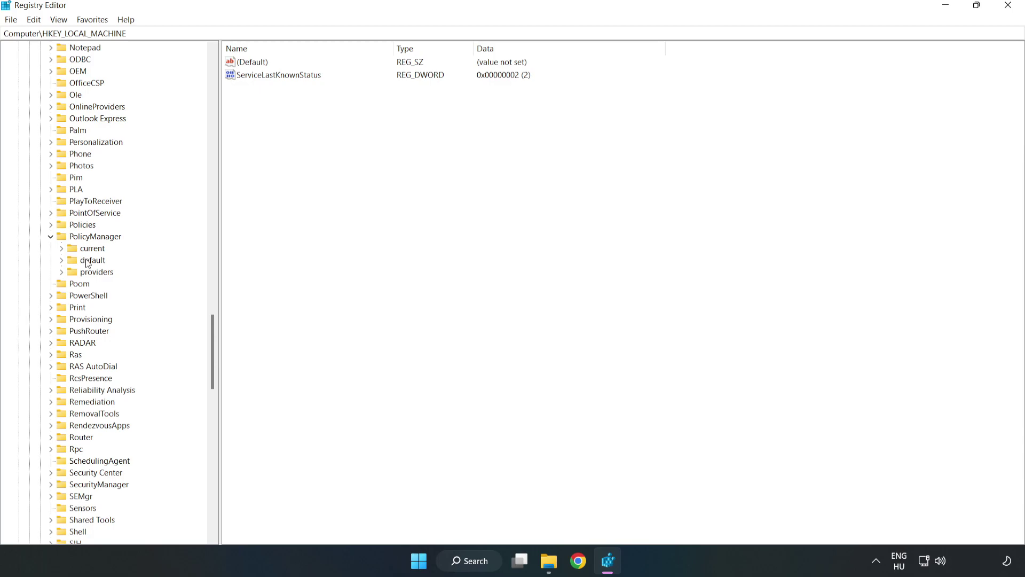
pyautogui.click(62, 260)
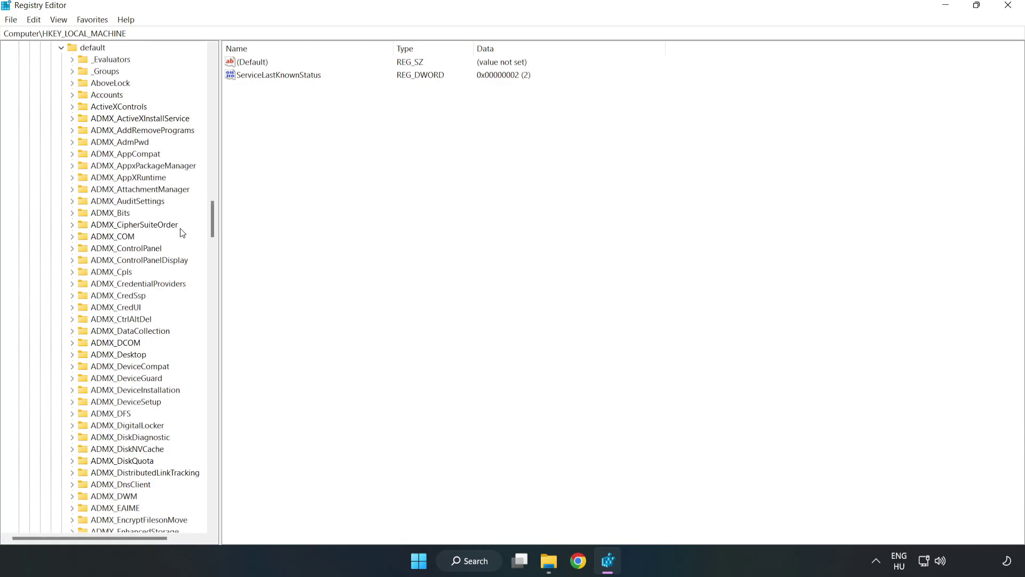
pyautogui.moveTo(212, 219); pyautogui.dragTo(207, 338)
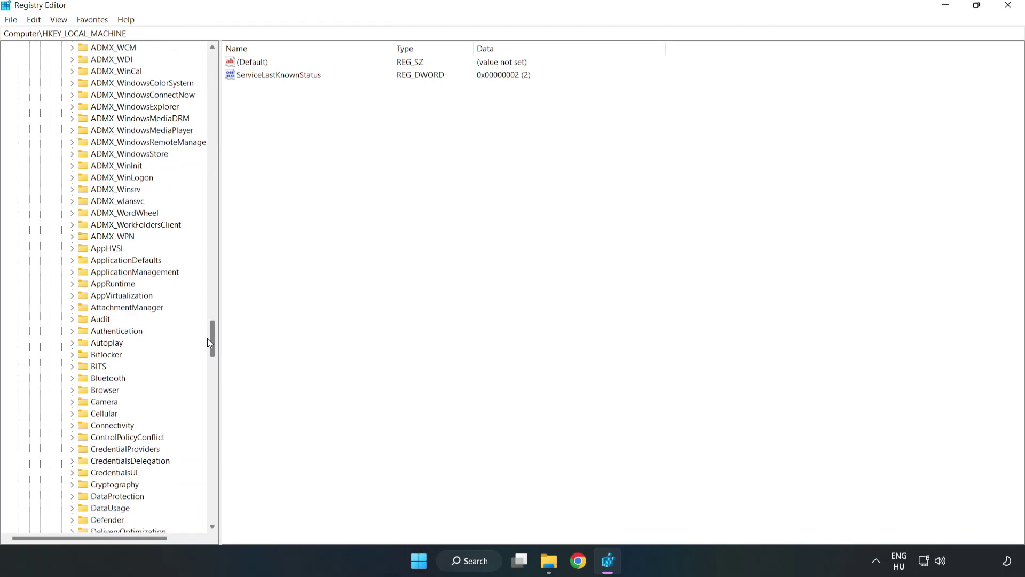
pyautogui.click(74, 272)
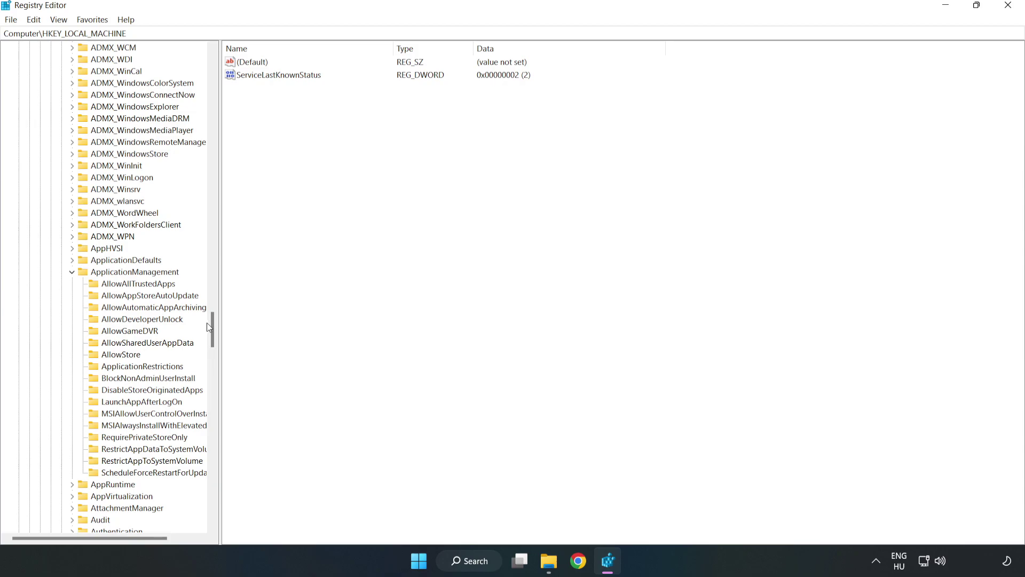
# Set the AllowGameDVR policy value from 1 to 0, then close Registry Editor
pyautogui.click(120, 332)
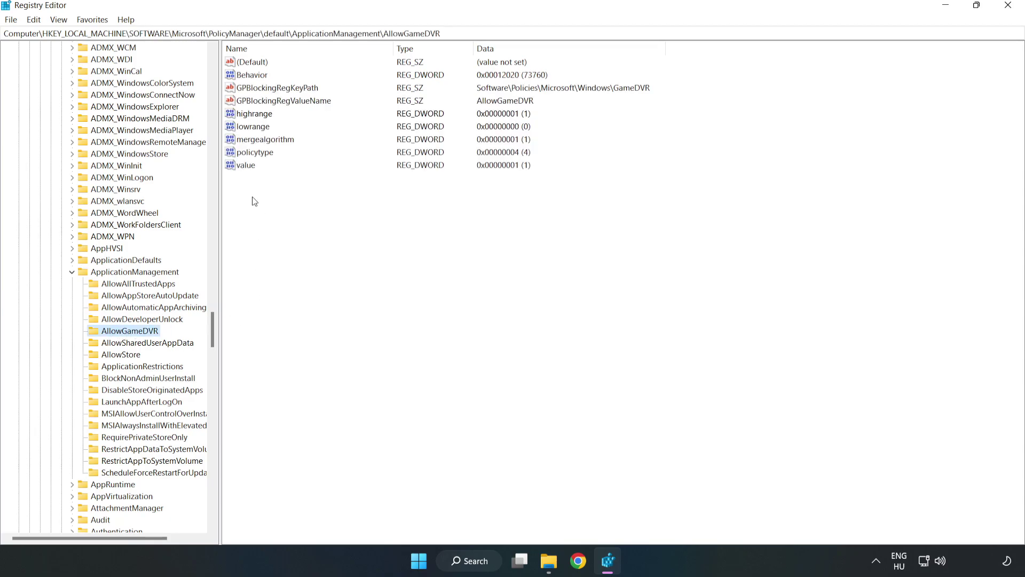
pyautogui.click(239, 167)
pyautogui.rightClick(250, 170)
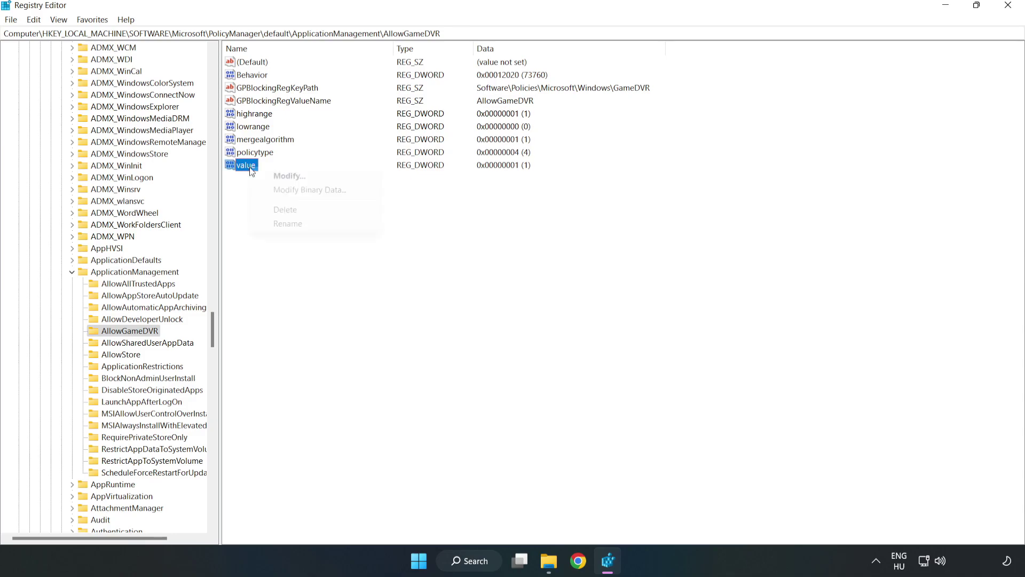
pyautogui.click(295, 176)
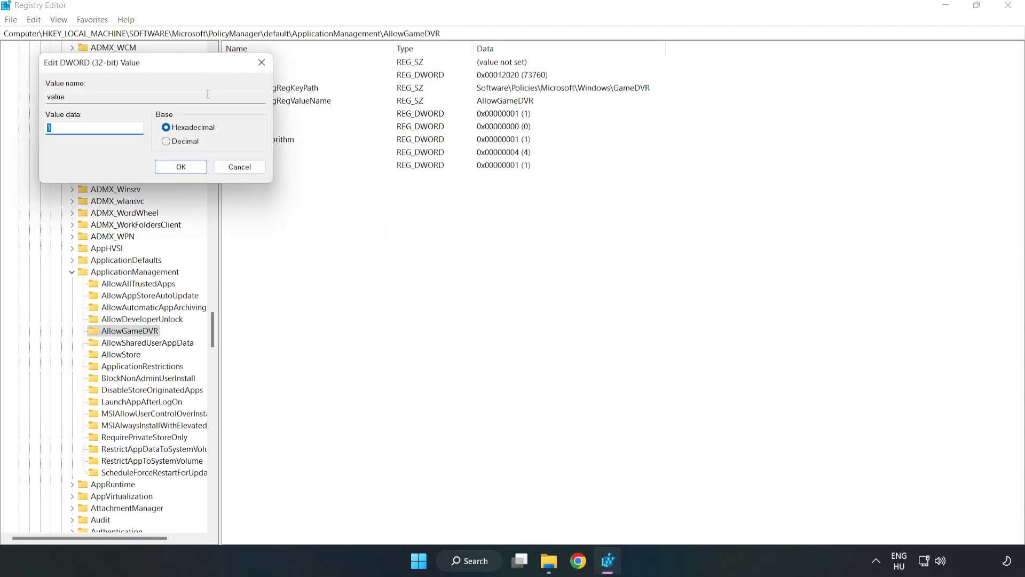
pyautogui.moveTo(190, 69); pyautogui.dragTo(520, 209)
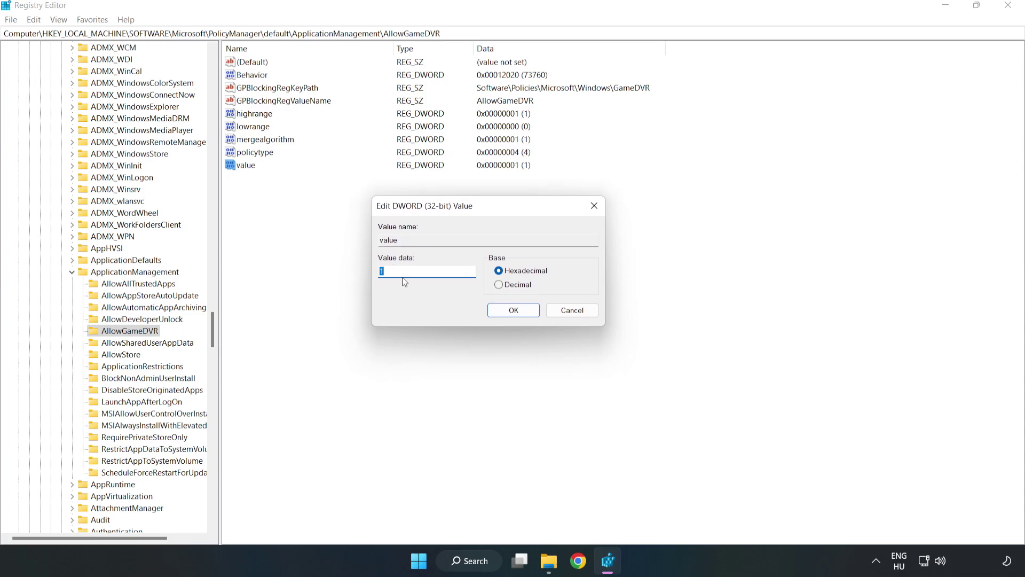
pyautogui.write('0')
pyautogui.click(516, 310)
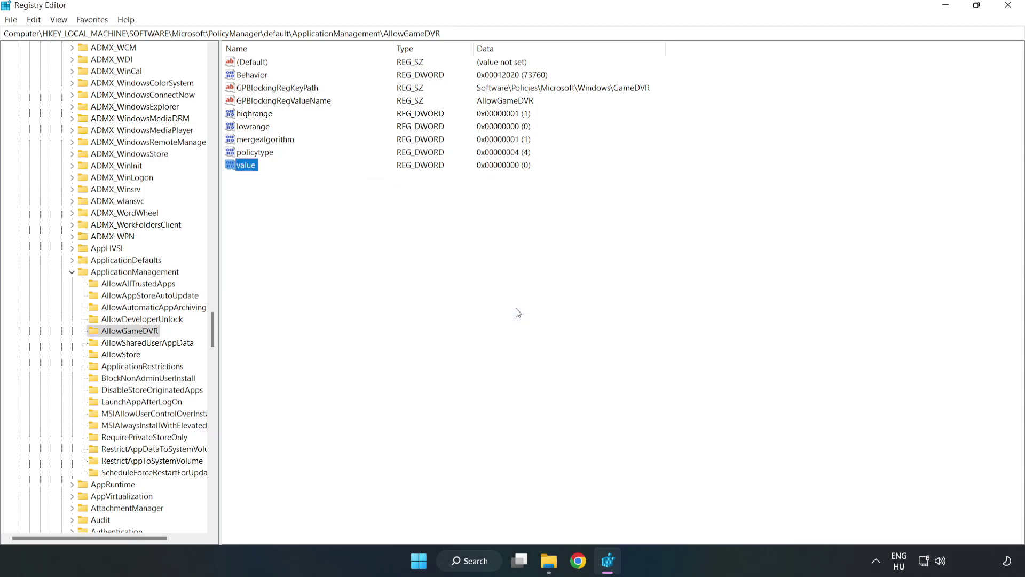
pyautogui.click(1008, 7)
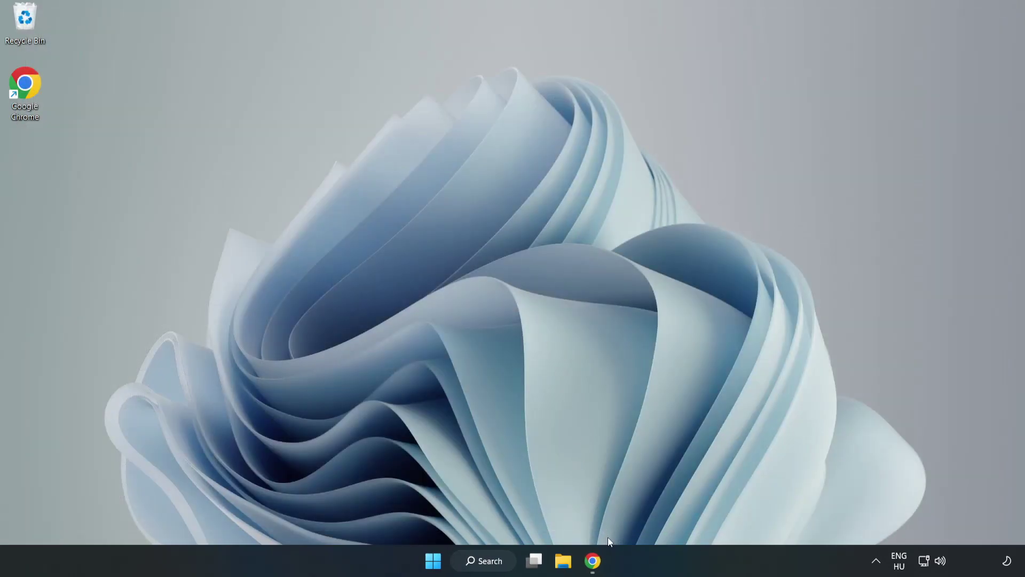
# Return to the DirectX End-User Runtime page in Chrome and download dxwebsetup.exe
pyautogui.click(595, 567)
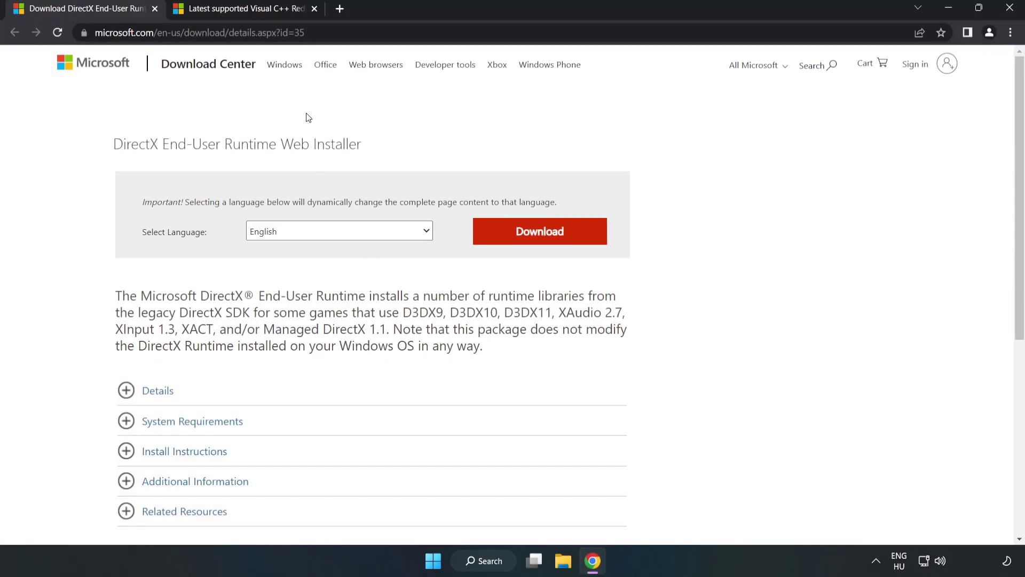
pyautogui.moveTo(257, 33); pyautogui.dragTo(337, 31)
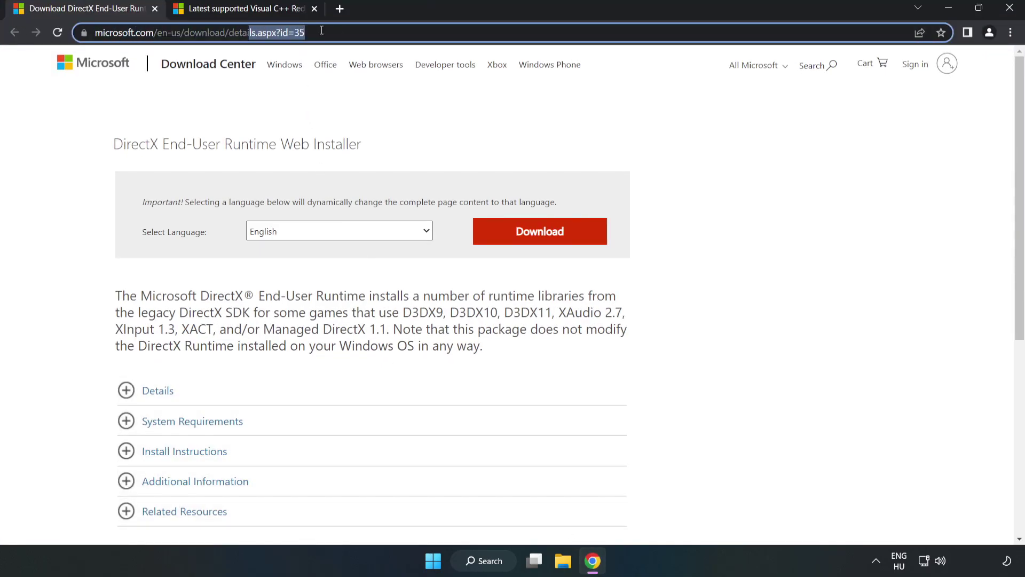
pyautogui.click(414, 122)
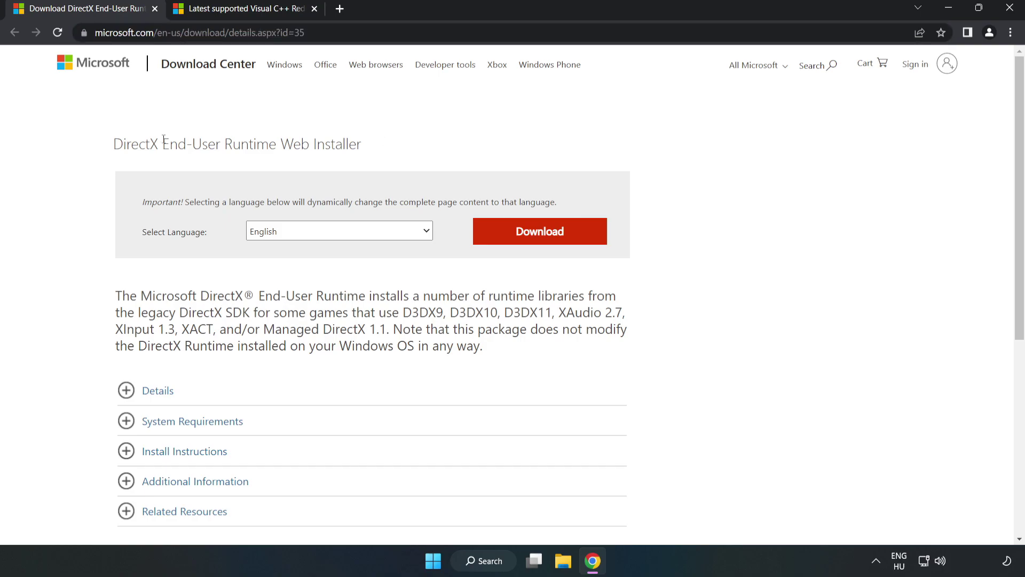
pyautogui.click(546, 242)
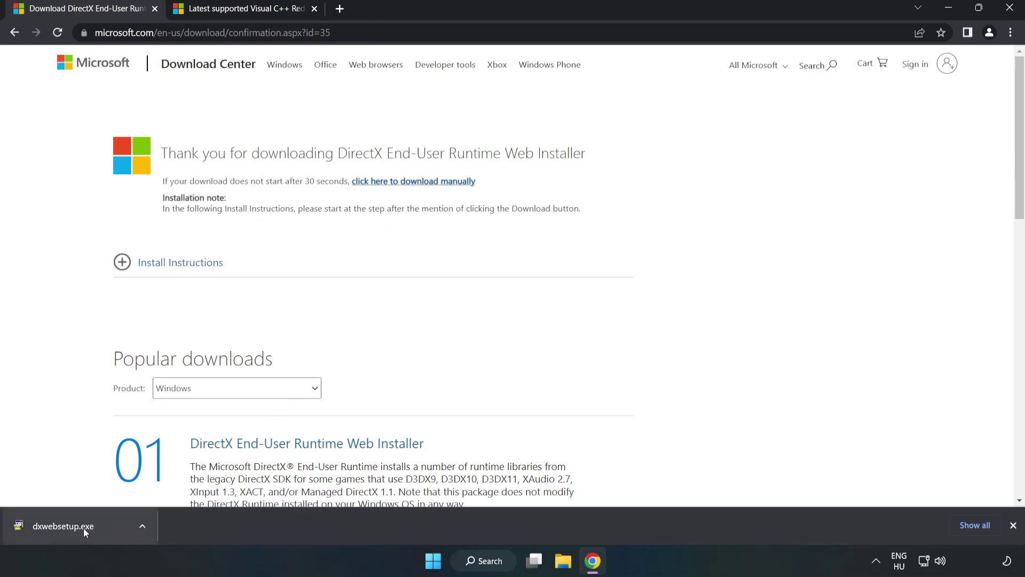
# Run dxwebsetup.exe, accept the license, skip the Bing Bar, and finish DirectX setup
pyautogui.click(103, 528)
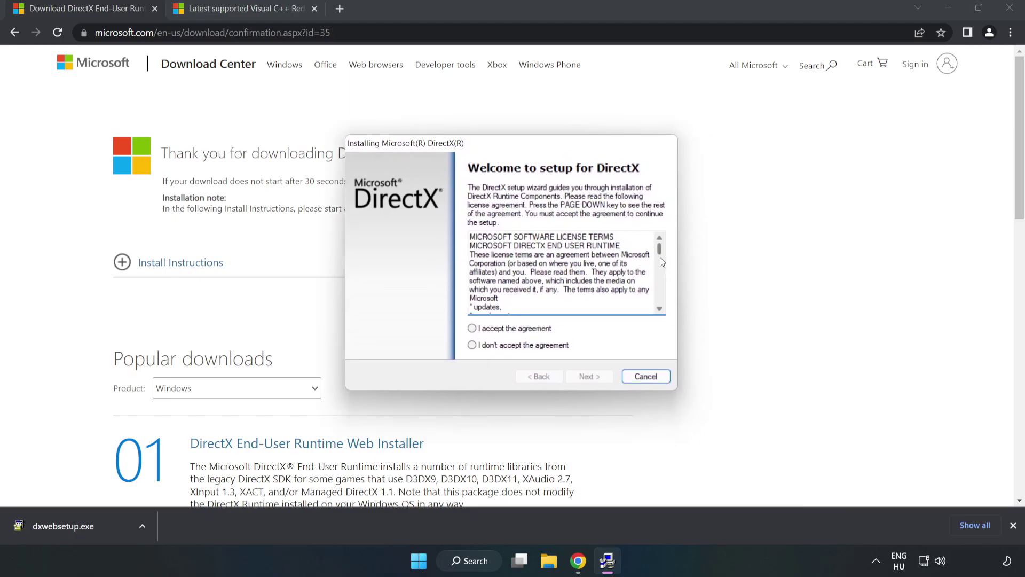
pyautogui.scroll(-15, 660, 309)
pyautogui.click(469, 328)
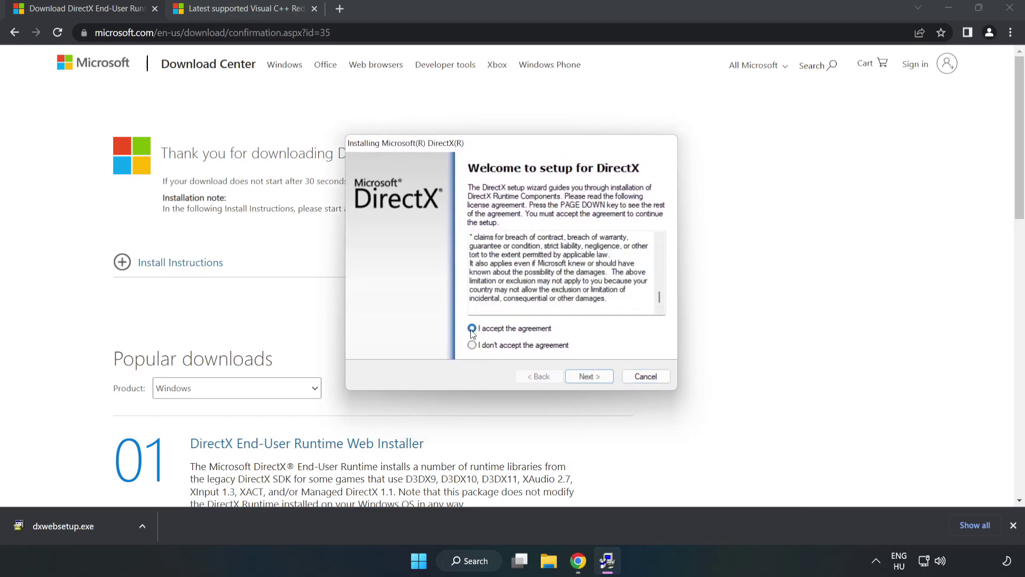
pyautogui.click(592, 377)
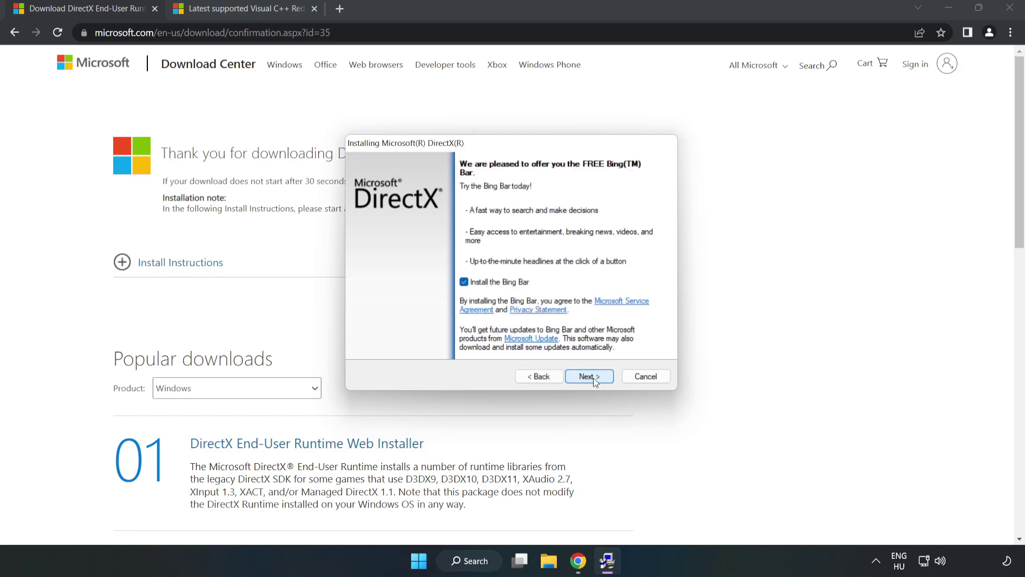
pyautogui.click(463, 281)
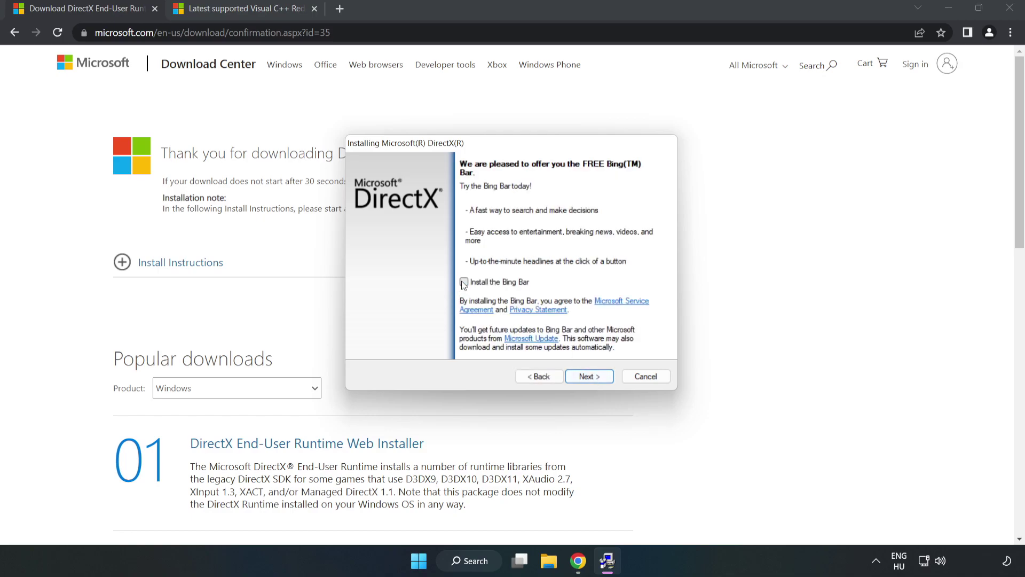
pyautogui.click(589, 376)
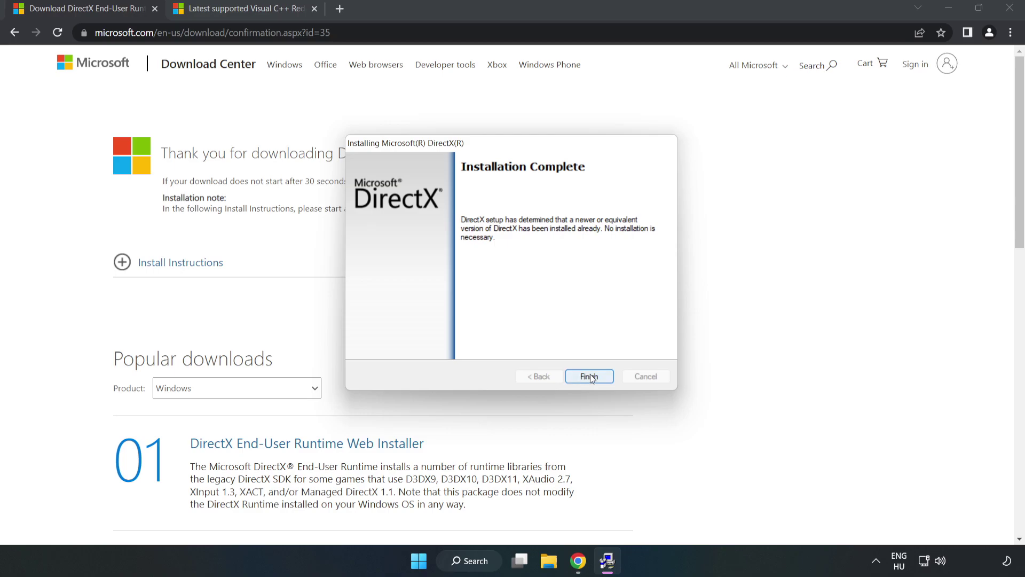
pyautogui.click(590, 376)
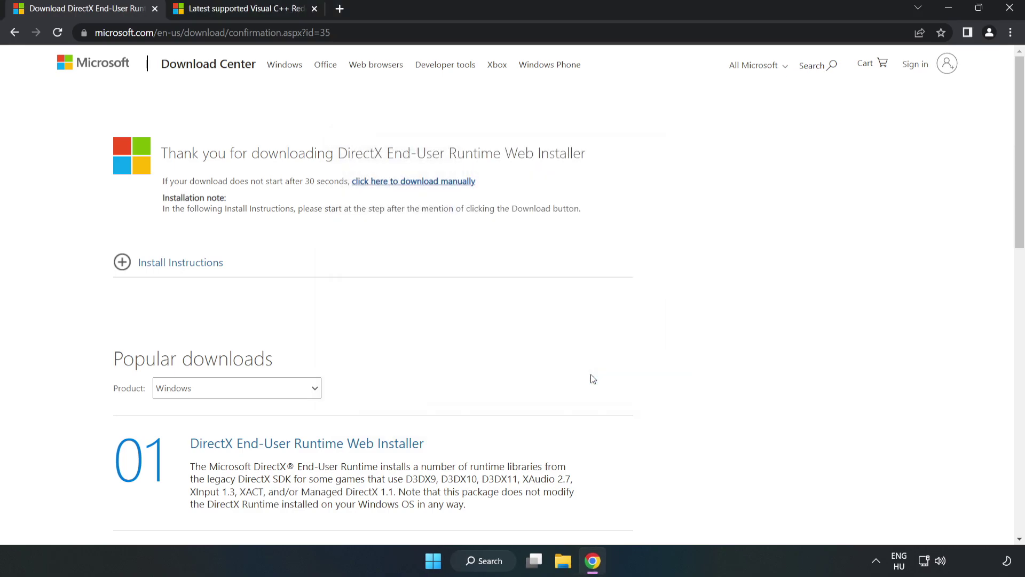
# Close the DirectX tab and download the ARM64, x86 and x64 vc_redist installers, allowing multiple downloads
pyautogui.click(154, 9)
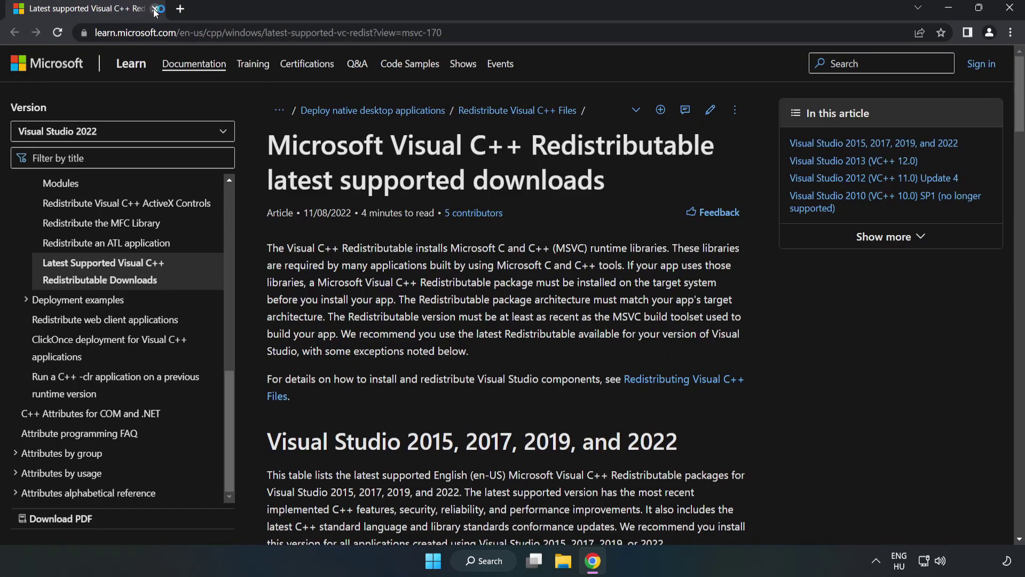
pyautogui.click(233, 26)
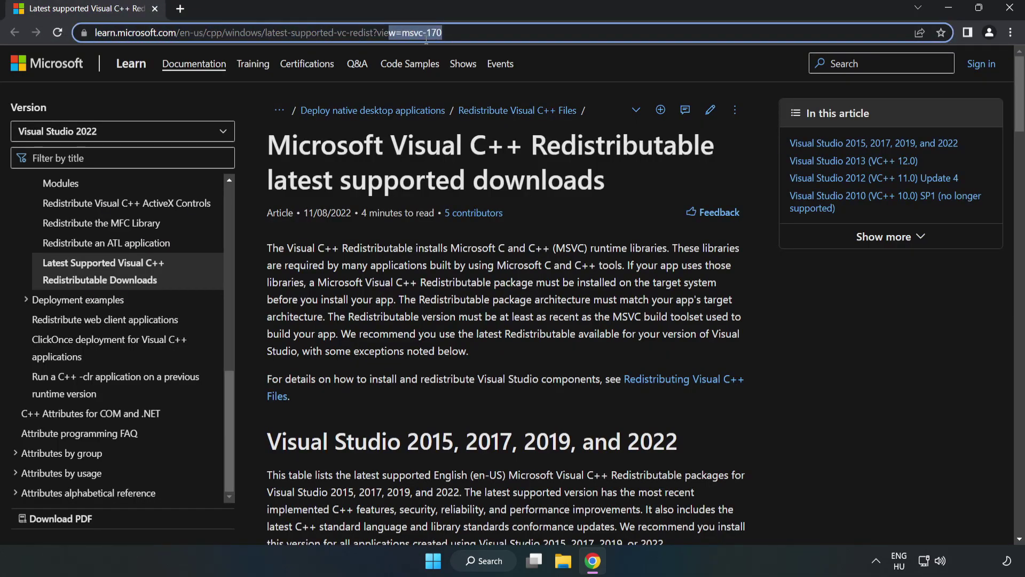
pyautogui.press('End')
pyautogui.click(529, 174)
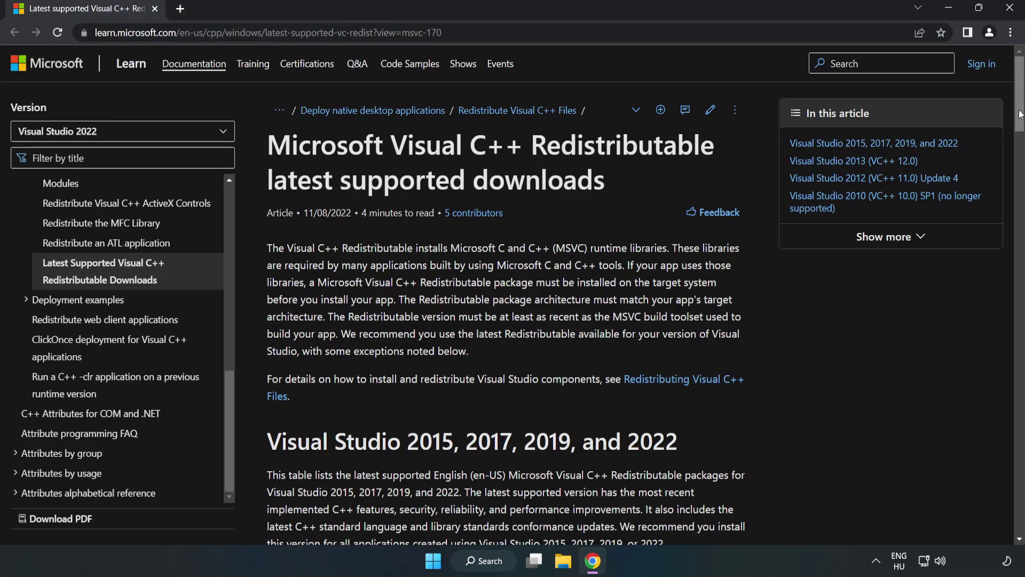
pyautogui.moveTo(1020, 118); pyautogui.dragTo(1020, 170)
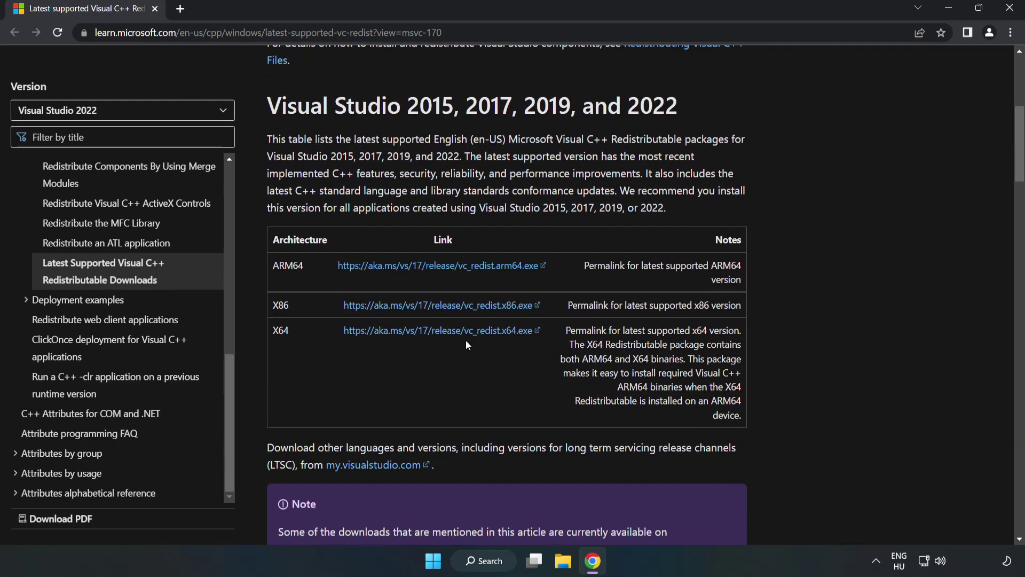
pyautogui.click(451, 310)
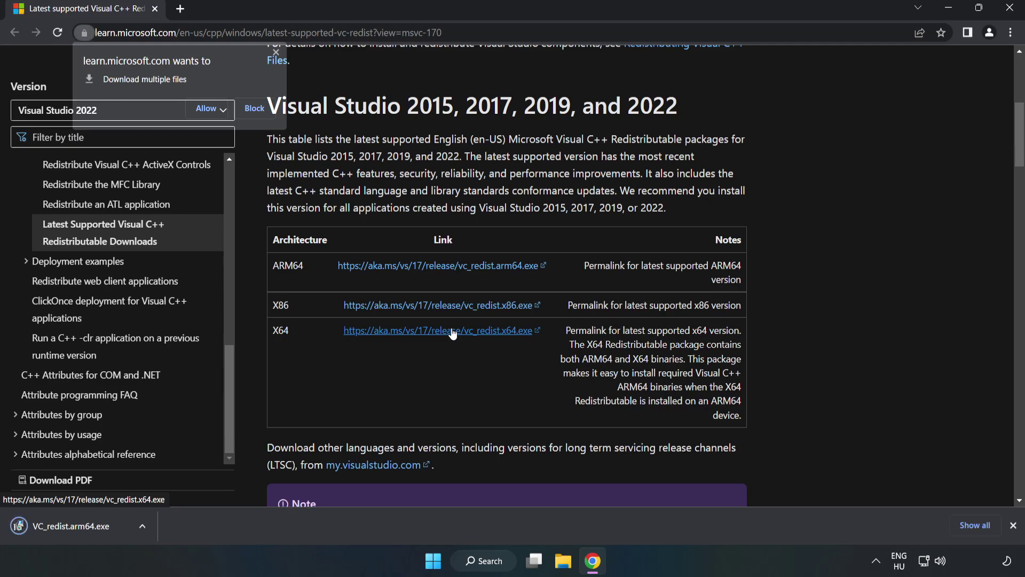
pyautogui.click(208, 108)
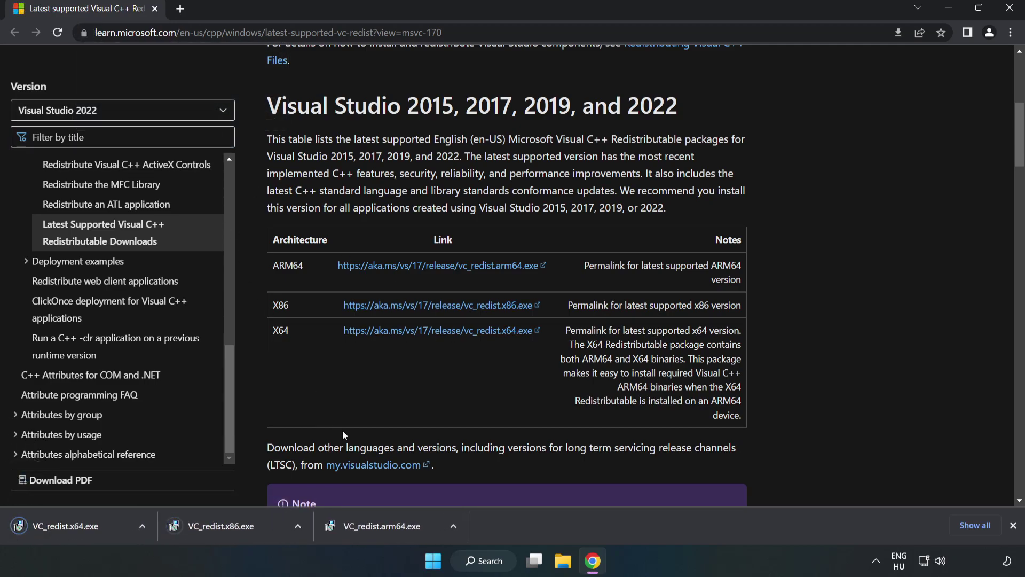
# Attempt the ARM64 redistributable install with the license accepted, and dismiss its unsupported failure
pyautogui.click(393, 530)
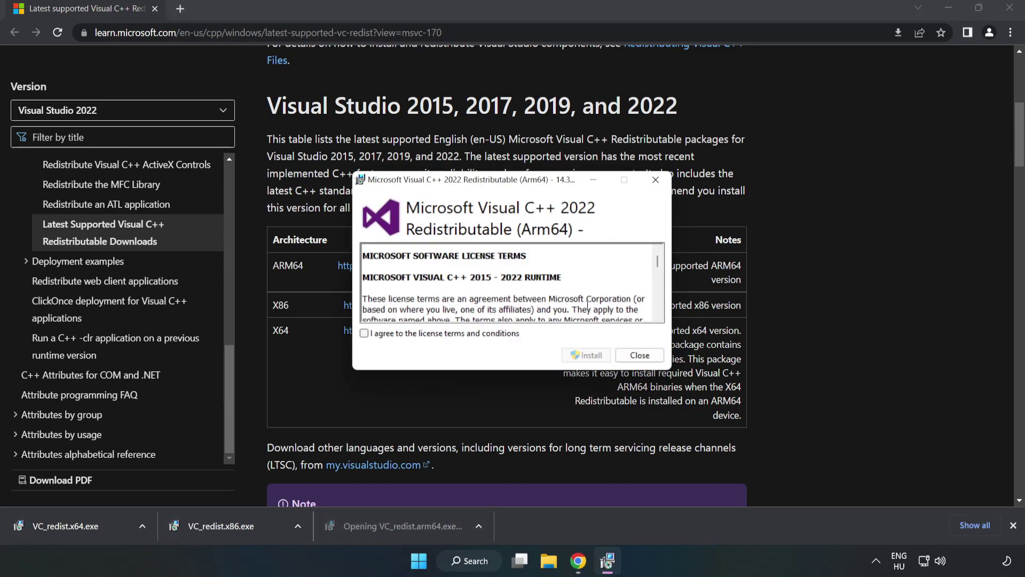
pyautogui.moveTo(656, 264); pyautogui.dragTo(657, 315)
pyautogui.click(451, 334)
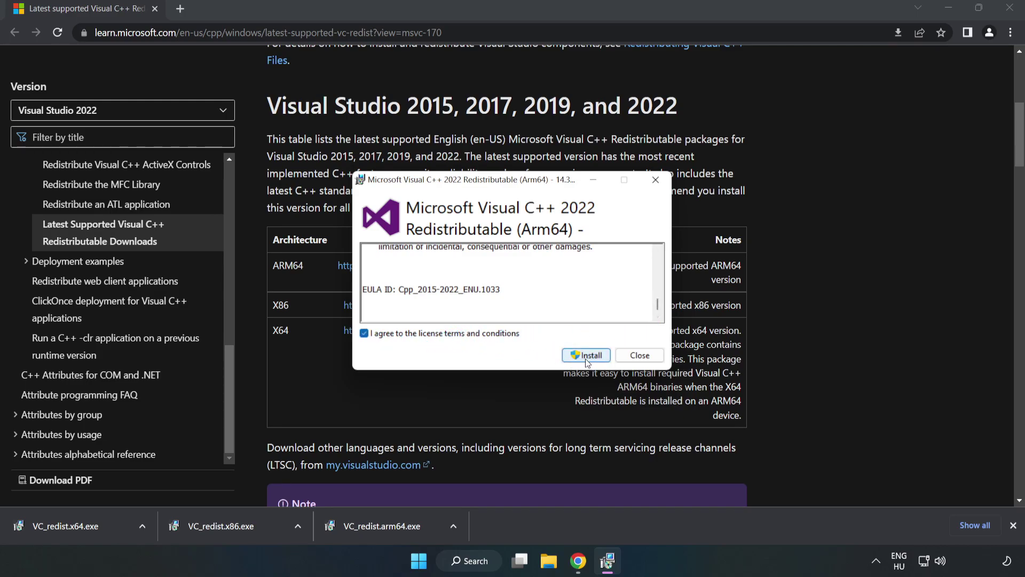
pyautogui.click(587, 356)
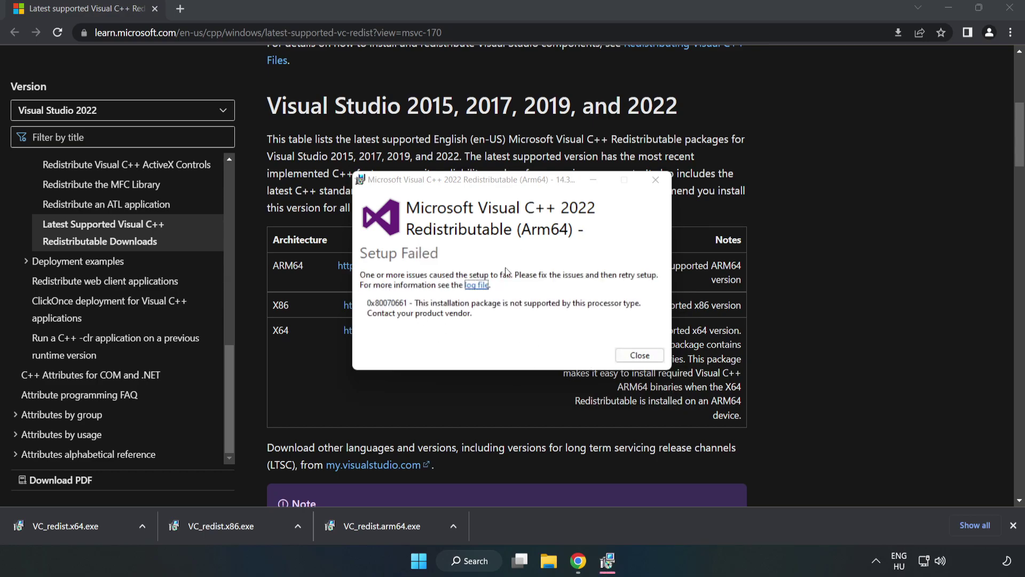
pyautogui.click(640, 355)
# Install the x86 and x64 Visual C++ 2015-2022 redistributables, closing without restarting
pyautogui.click(247, 526)
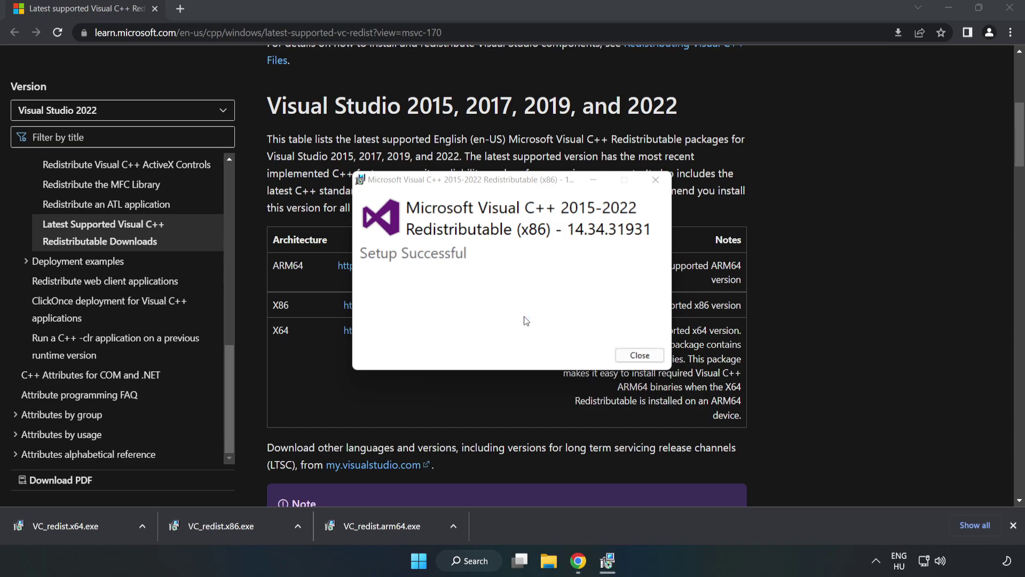
pyautogui.click(640, 355)
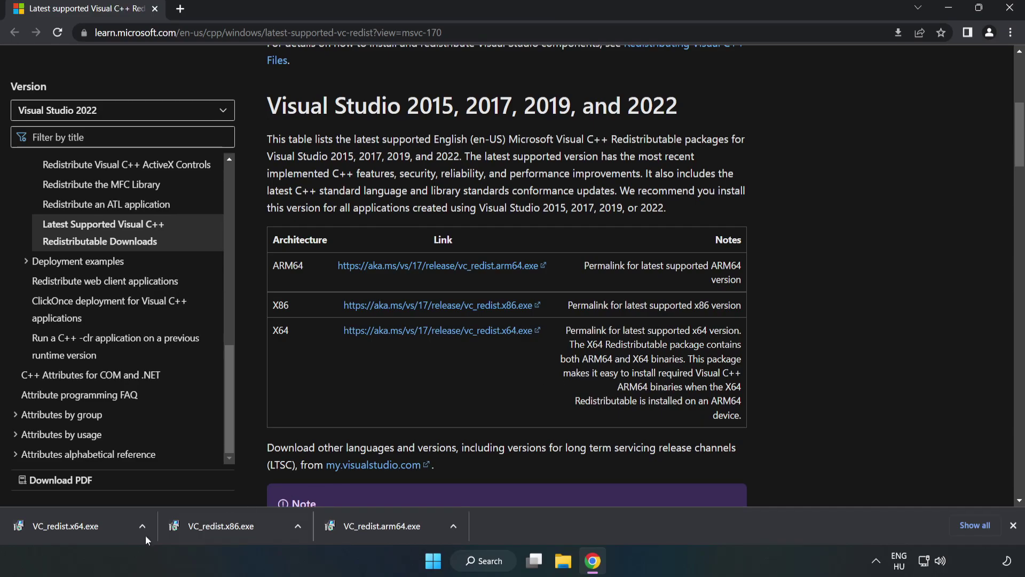
pyautogui.click(55, 524)
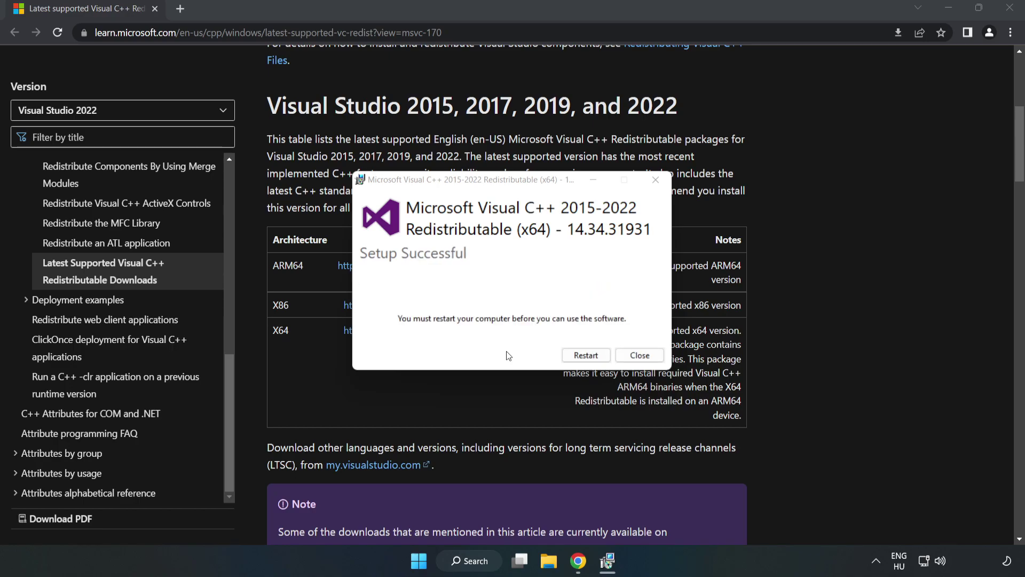
pyautogui.click(640, 356)
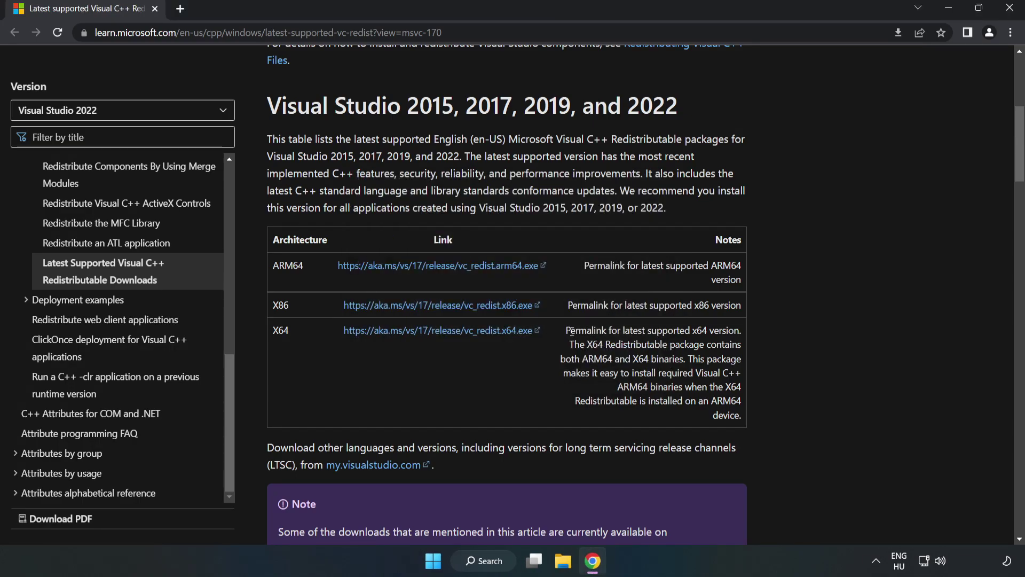
# Close Chrome and show the Start menu power options: Sleep, Shut down, Restart
pyautogui.click(1011, 12)
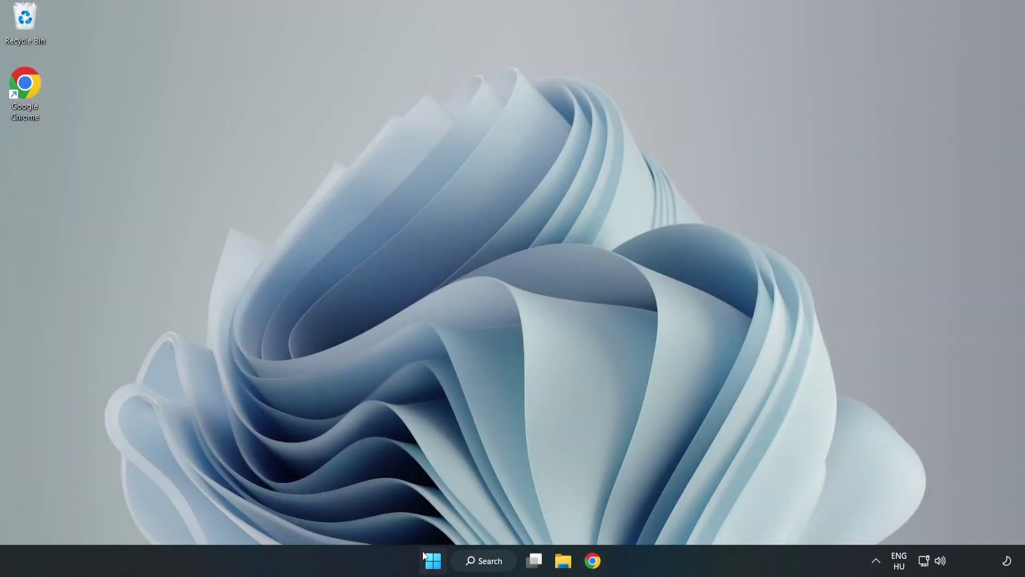
pyautogui.click(432, 561)
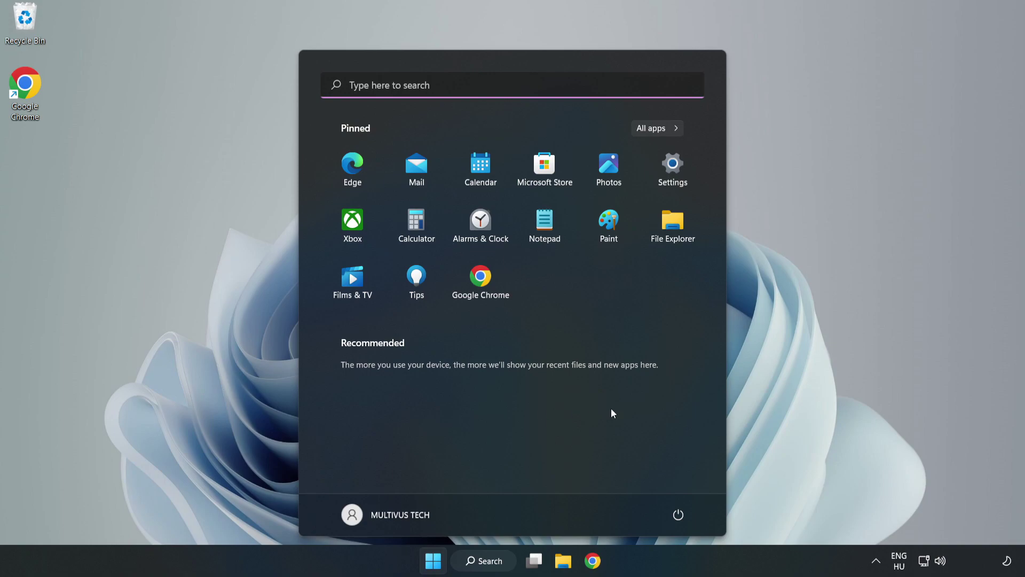
pyautogui.click(674, 517)
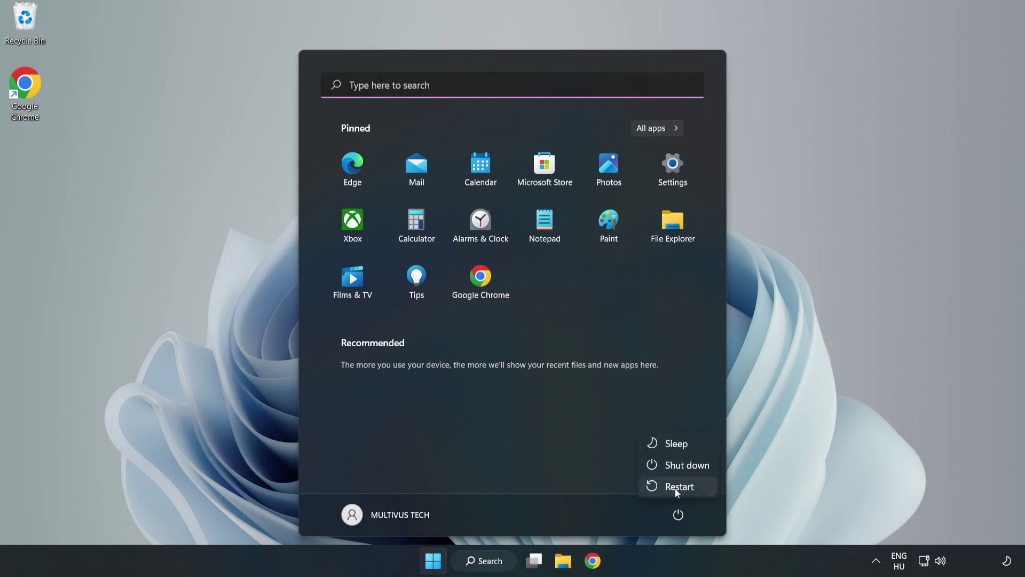